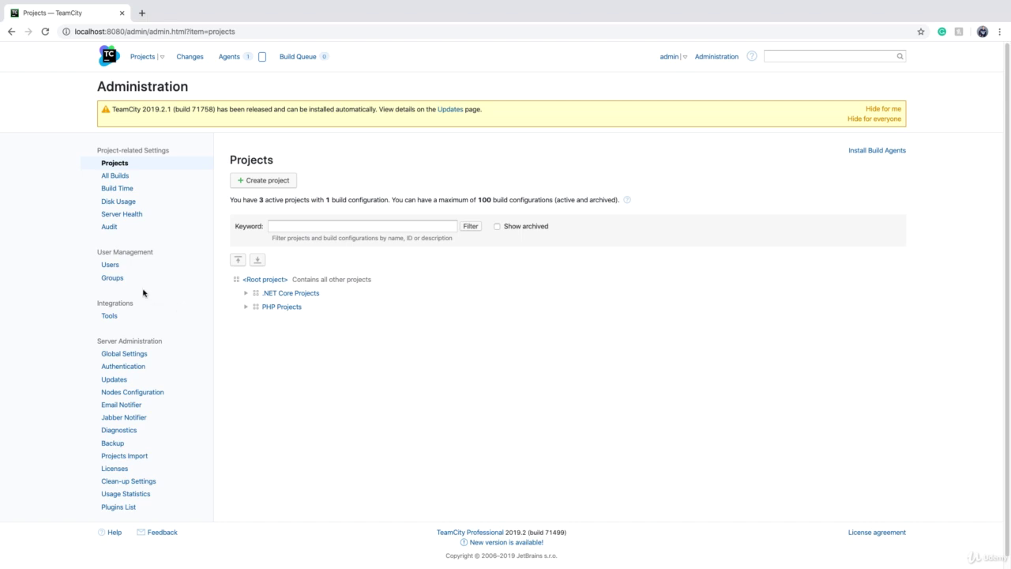
Step: Open the Users administration page, which lists only the admin account
left_click(109, 266)
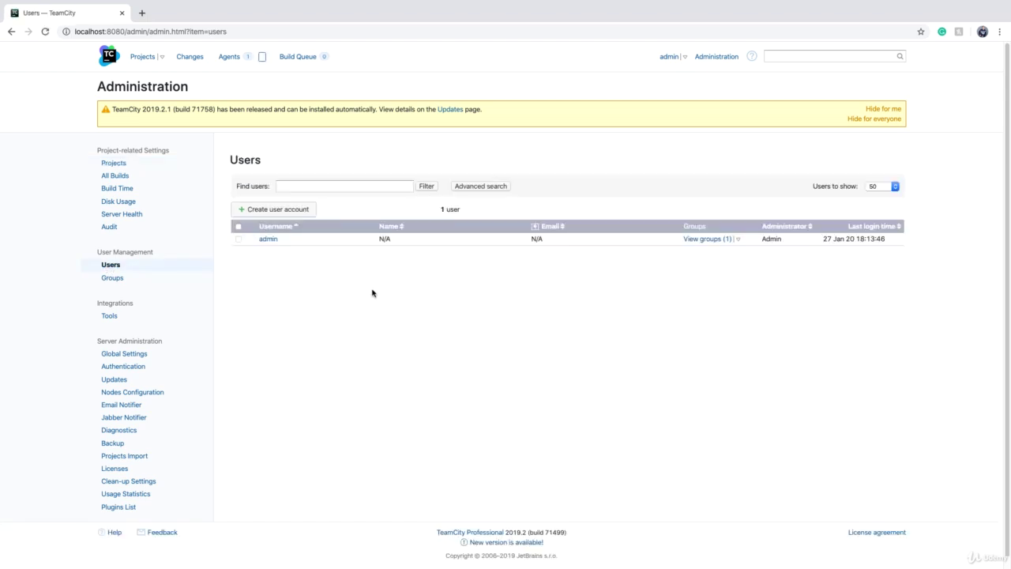
Step: Start a new user account with username dev1 and name Developer 1
left_click(285, 211)
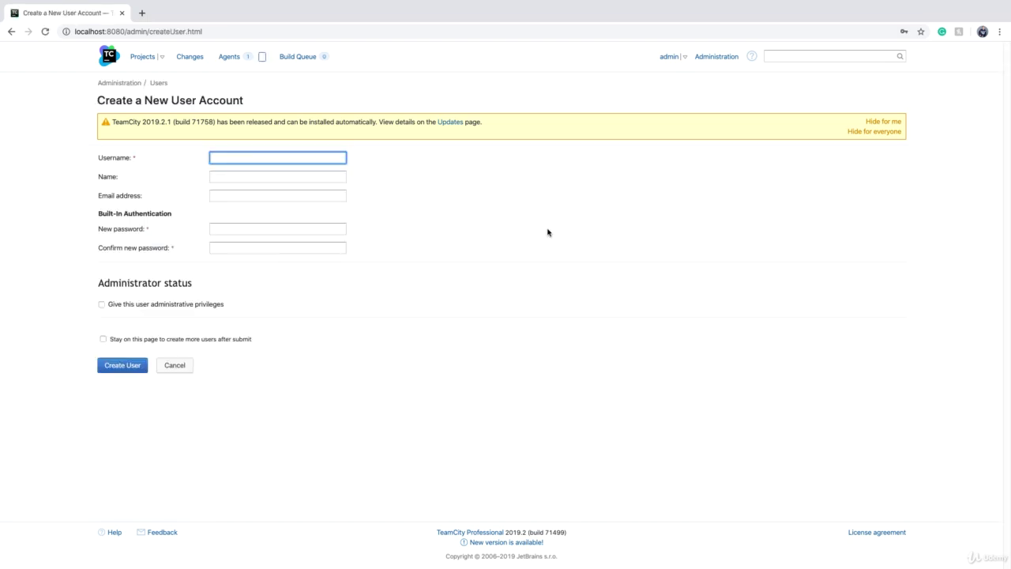
type("dev1")
key("Tab")
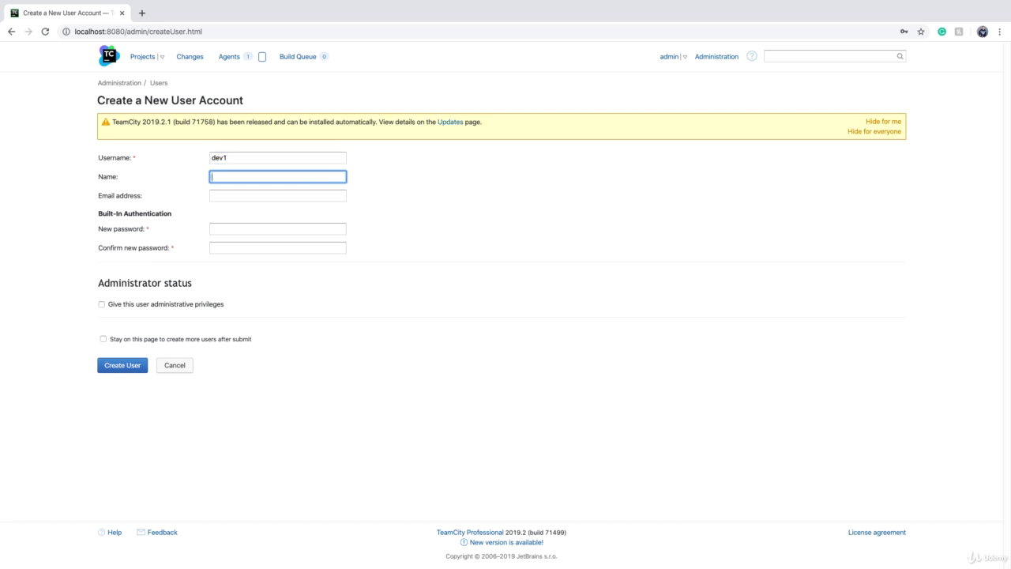
type("Devel;oper")
type("per")
Step: Enter the user's e-mail address and matching password, and toggle Stay on this page
left_click(269, 196)
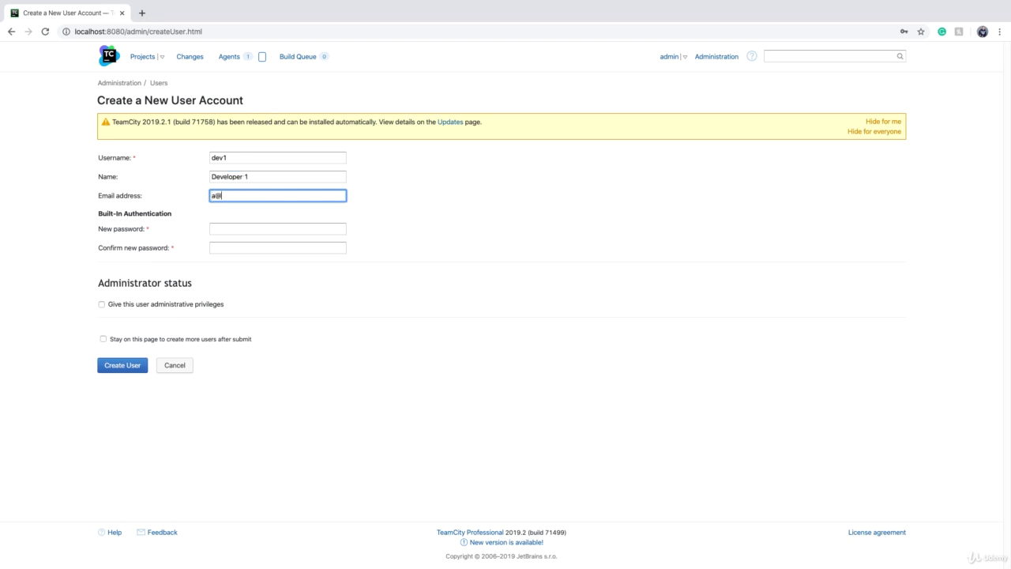
left_click(264, 227)
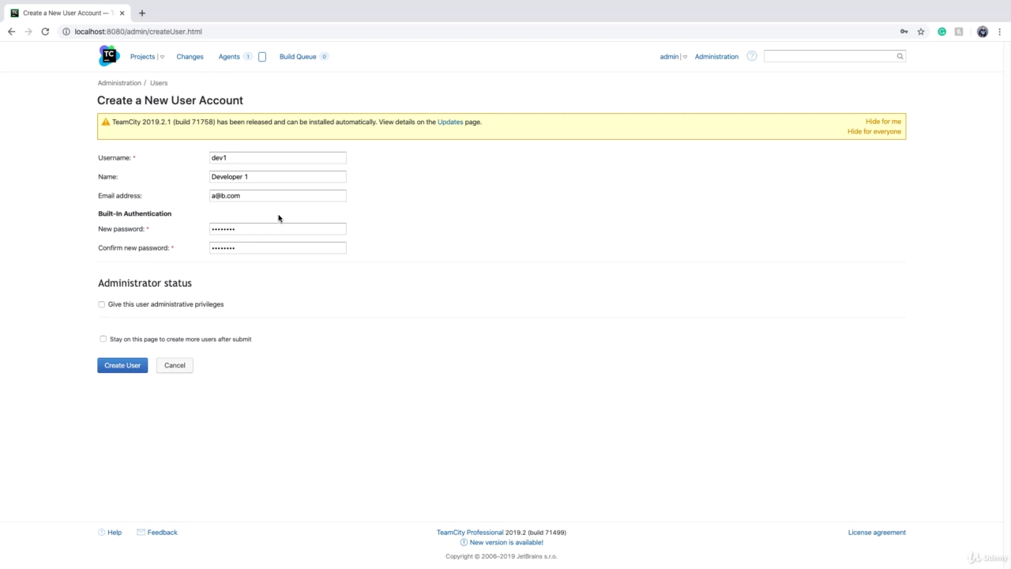
left_click(104, 340)
left_click(103, 338)
Step: Create the dev1 account, decline the browser's password save, and go to Groups
left_click(116, 366)
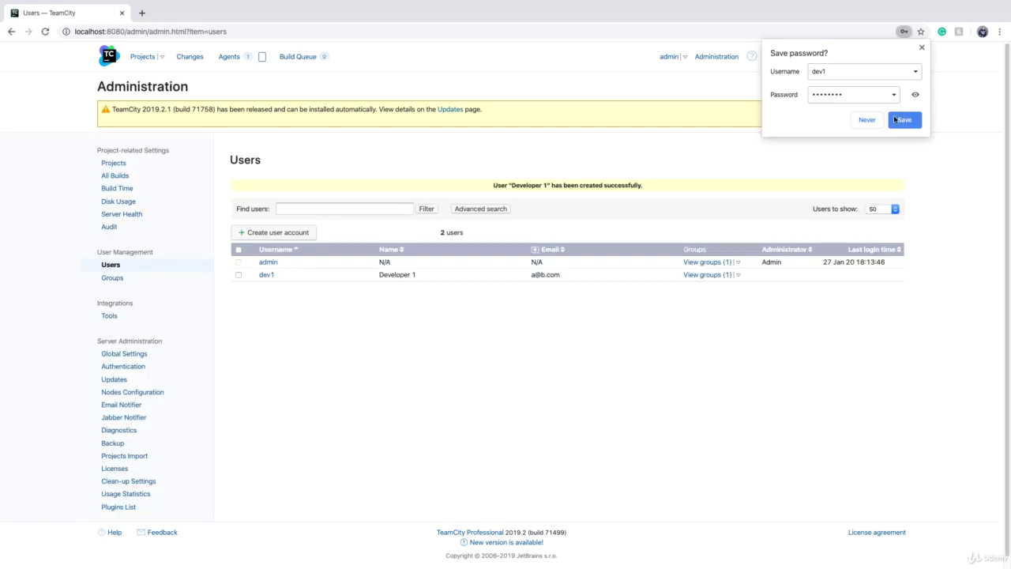
left_click(867, 120)
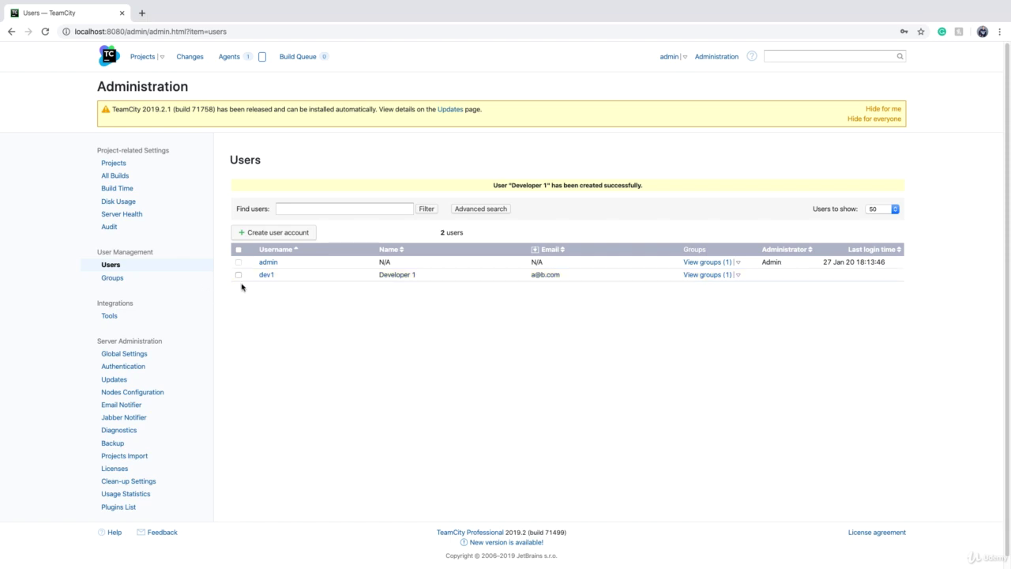
left_click(112, 277)
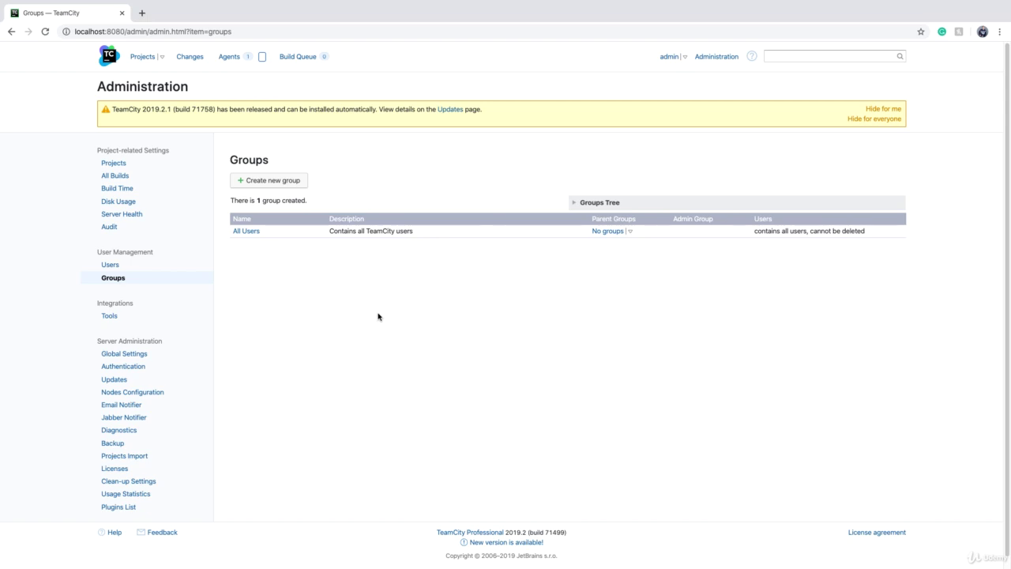
Step: Create the group Developers with key DEVELOPERS and open its edit page
left_click(257, 188)
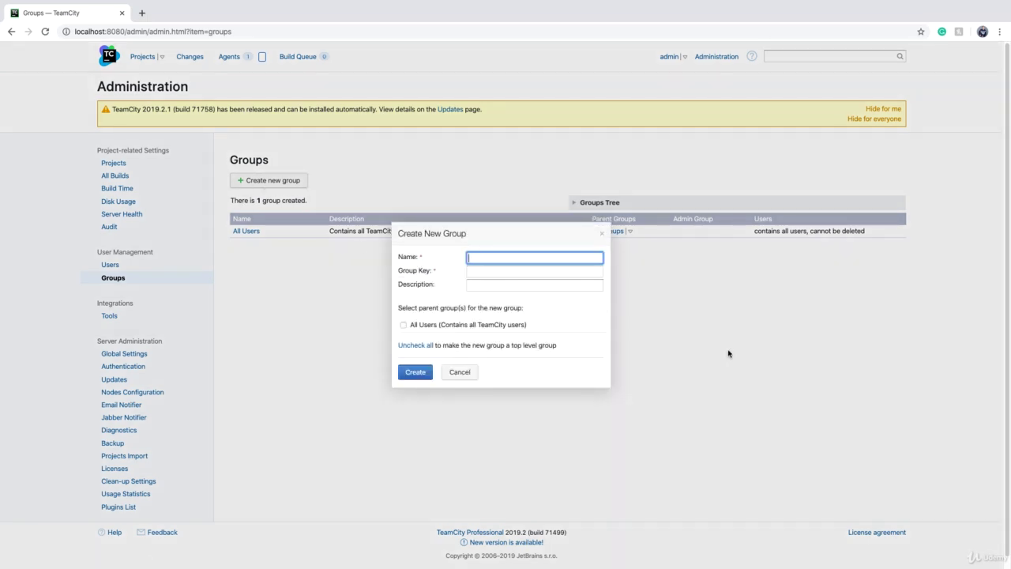
type("Developers")
key("Tab")
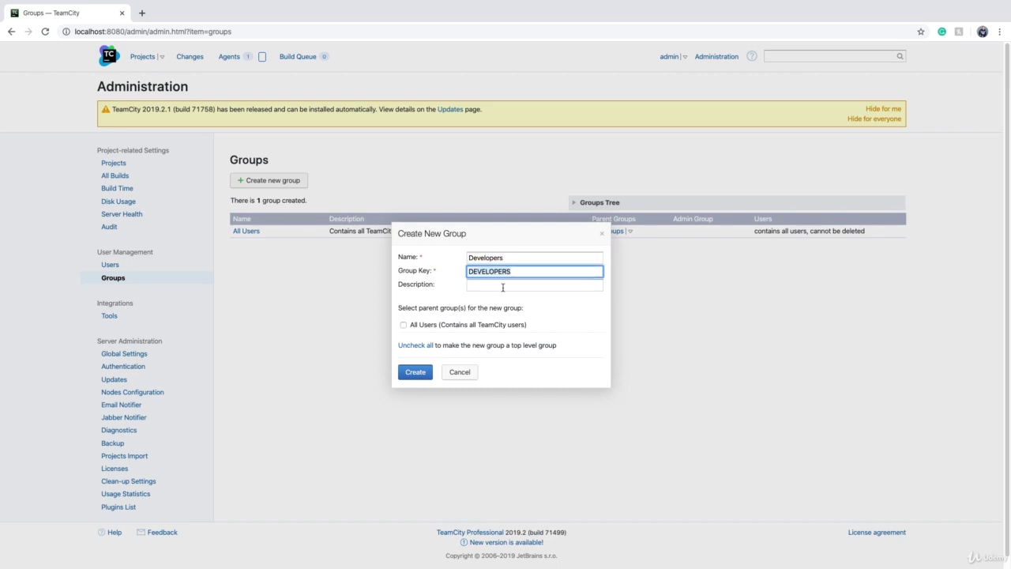
left_click(503, 288)
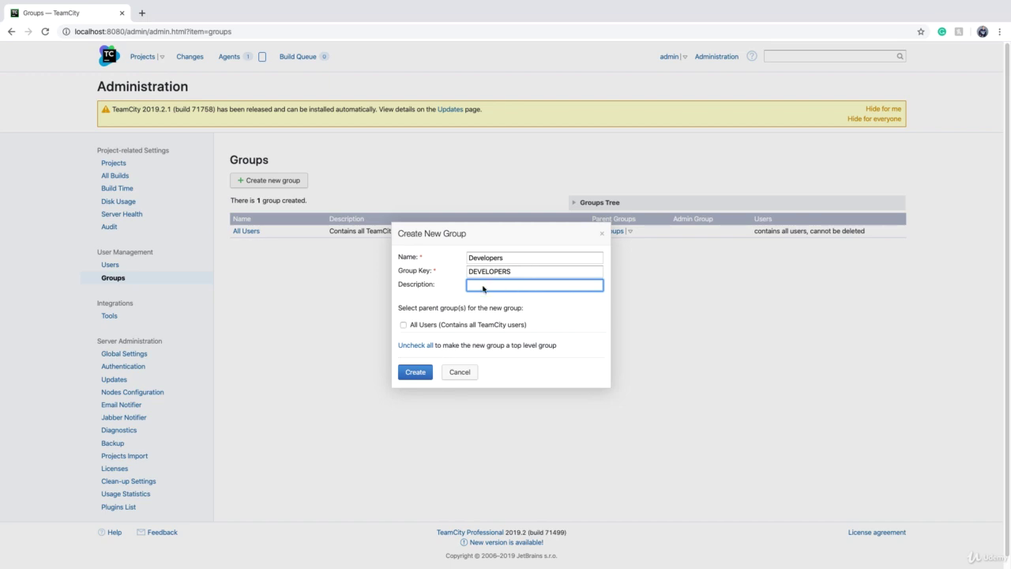
left_click(408, 377)
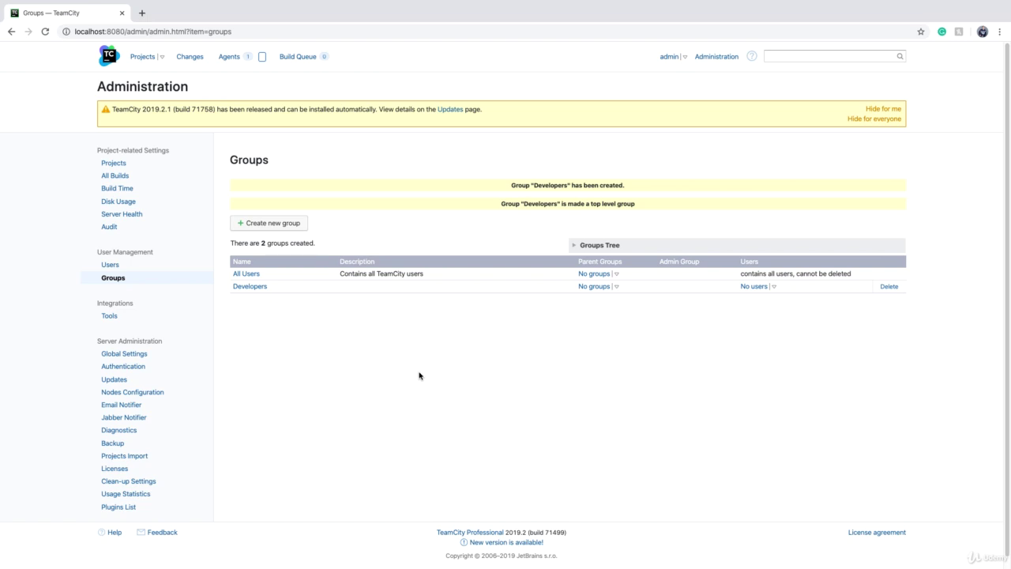
left_click(242, 287)
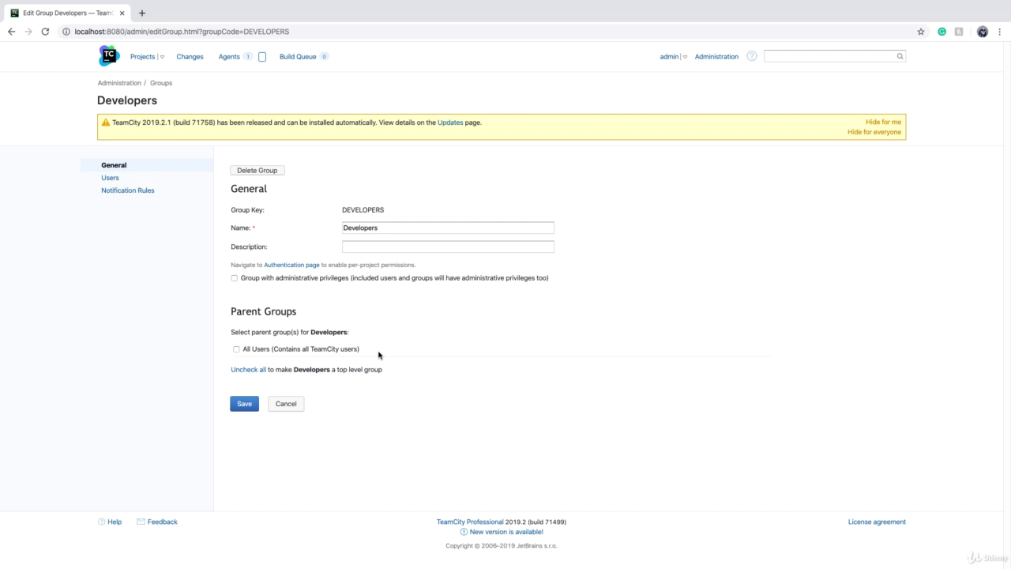
Step: Make All Users the parent group of Developers and check its group list
left_click(282, 403)
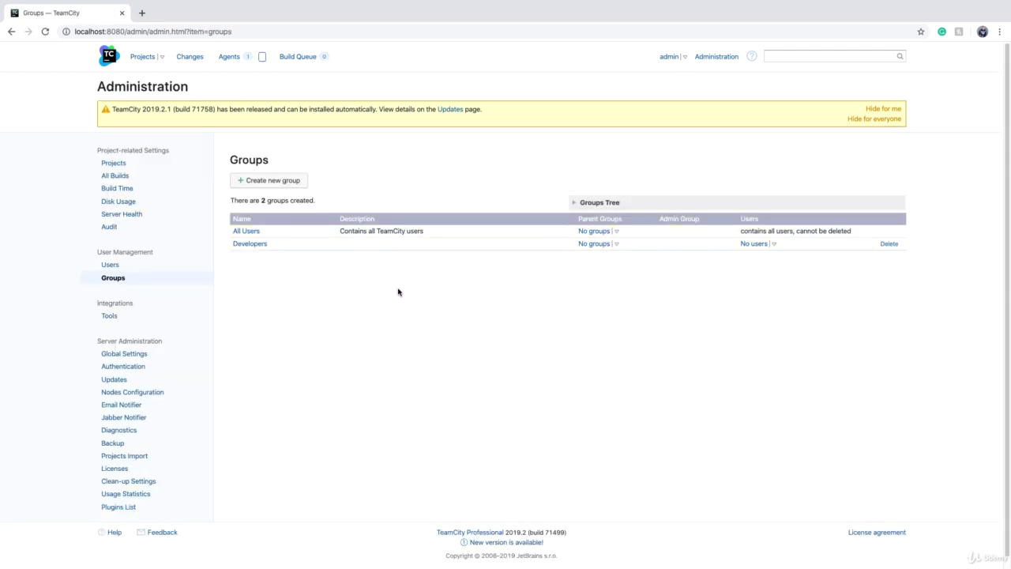
left_click(248, 245)
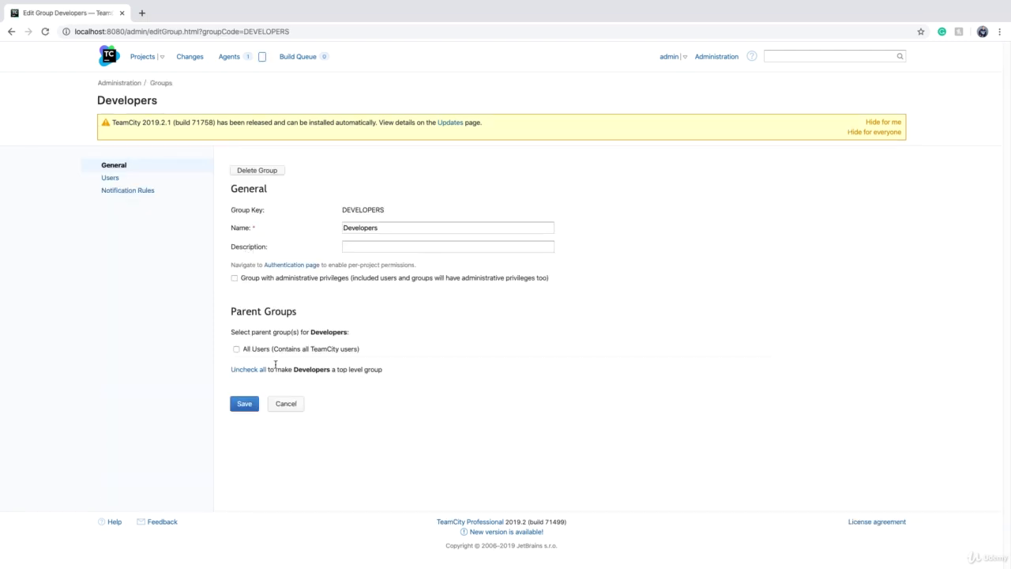
left_click(236, 350)
left_click(241, 406)
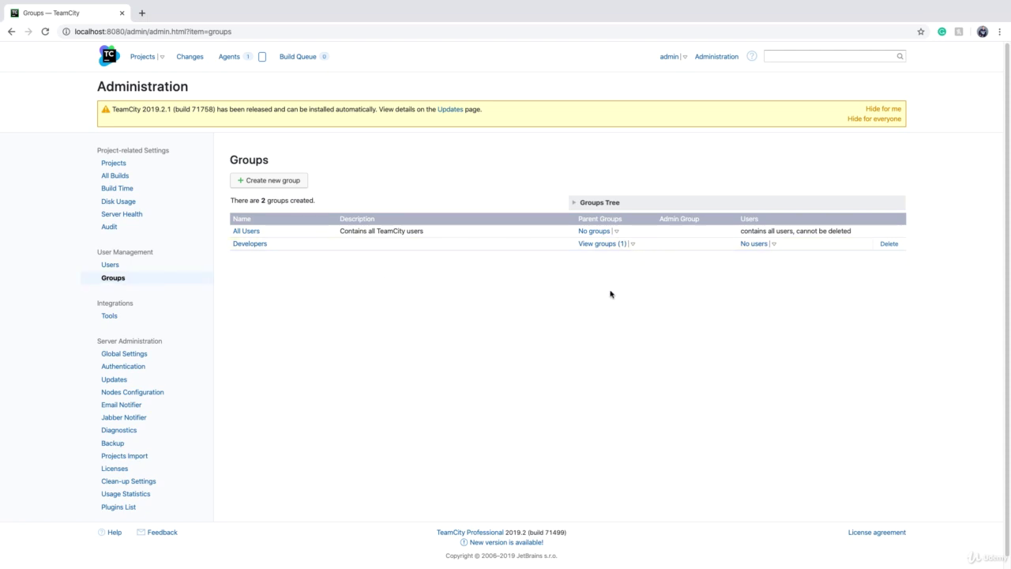
left_click(632, 245)
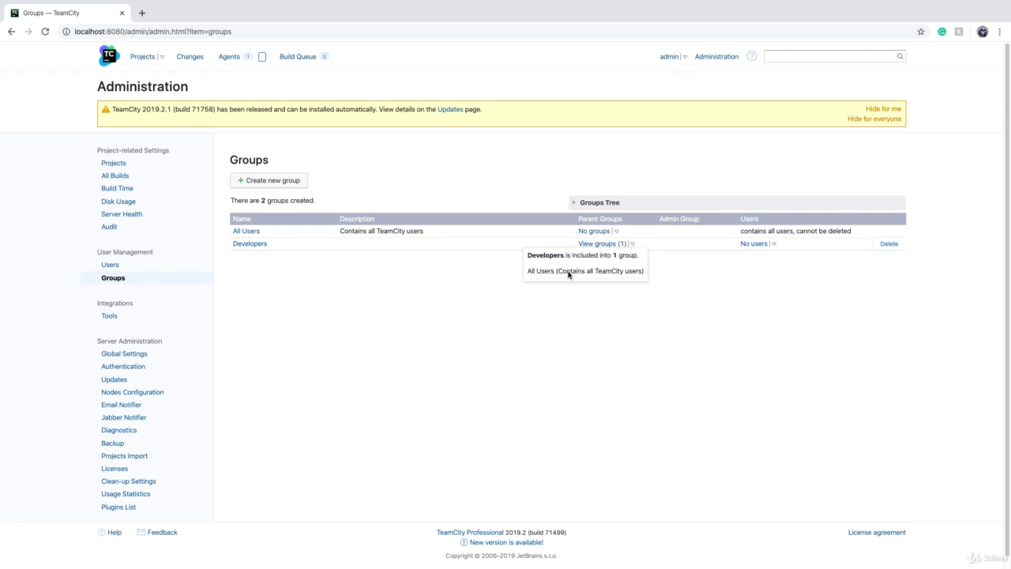
Step: Add dev1 to the Developers group and confirm dev1 belongs to two groups
left_click(111, 270)
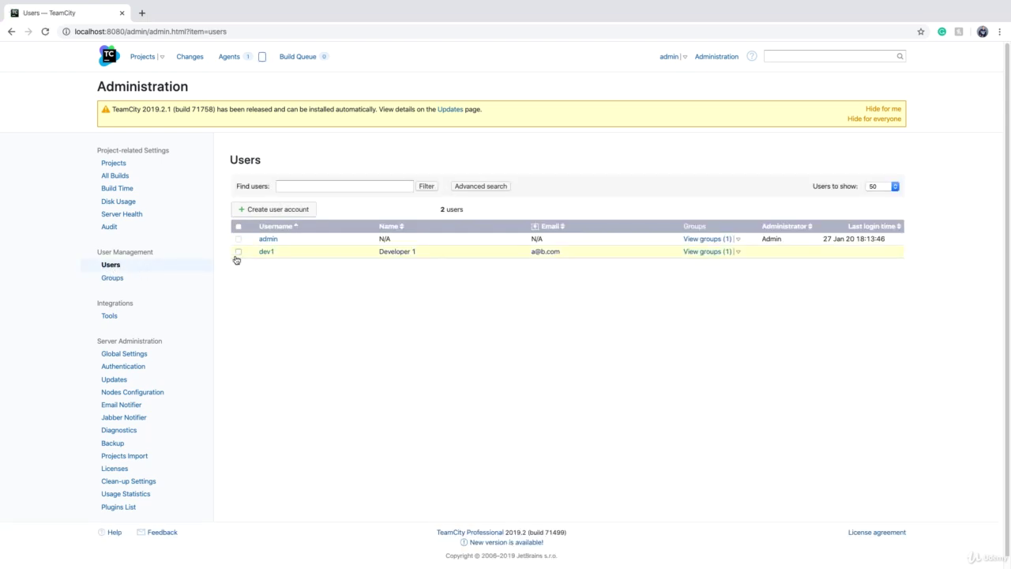
left_click(238, 252)
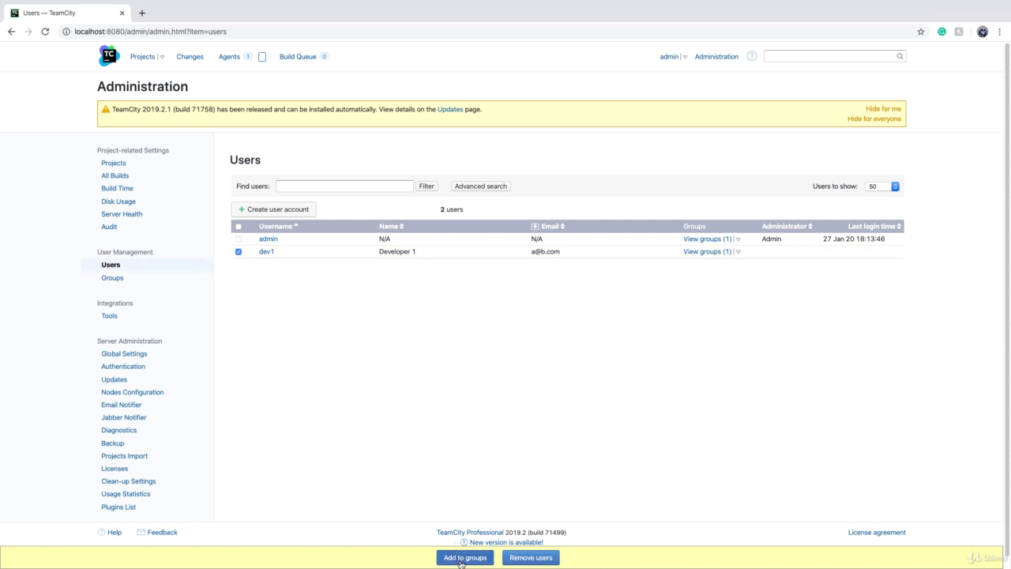
left_click(464, 558)
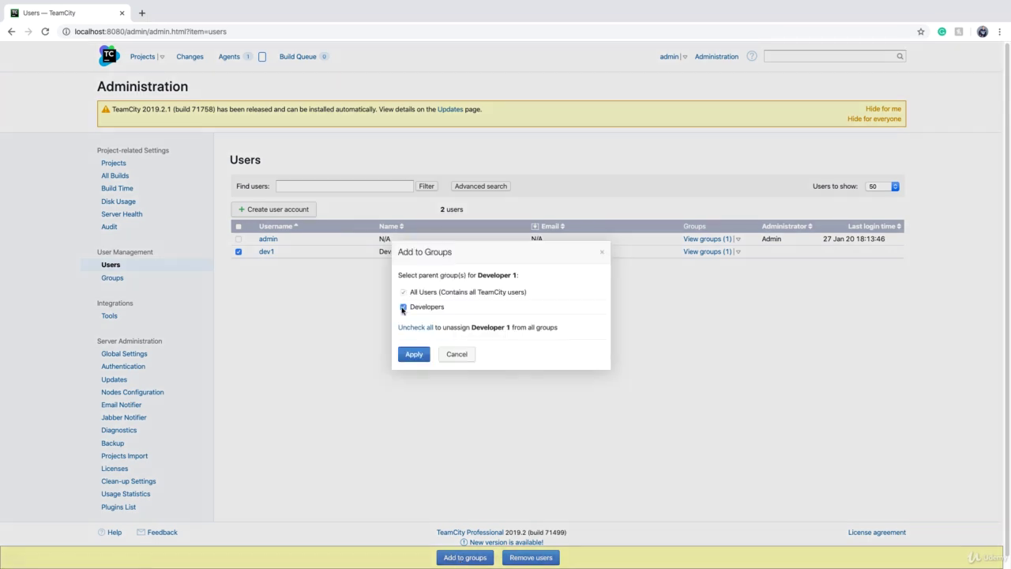
left_click(413, 354)
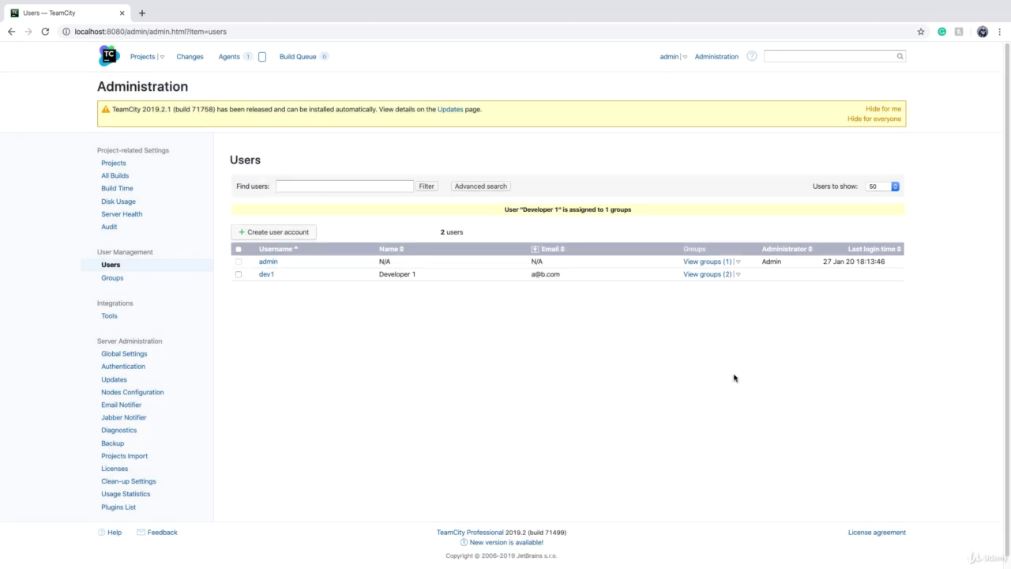
left_click(738, 276)
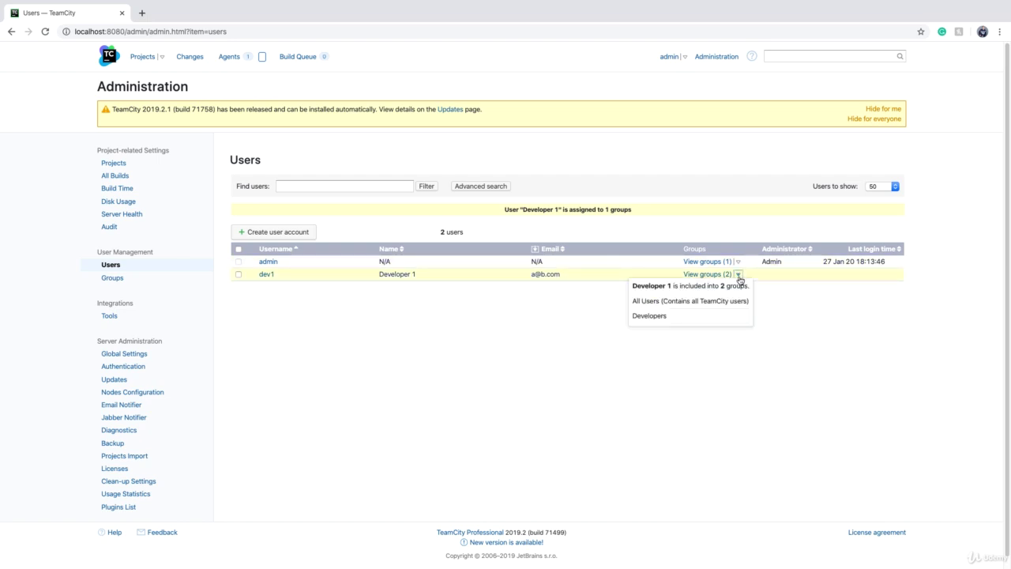
left_click(740, 277)
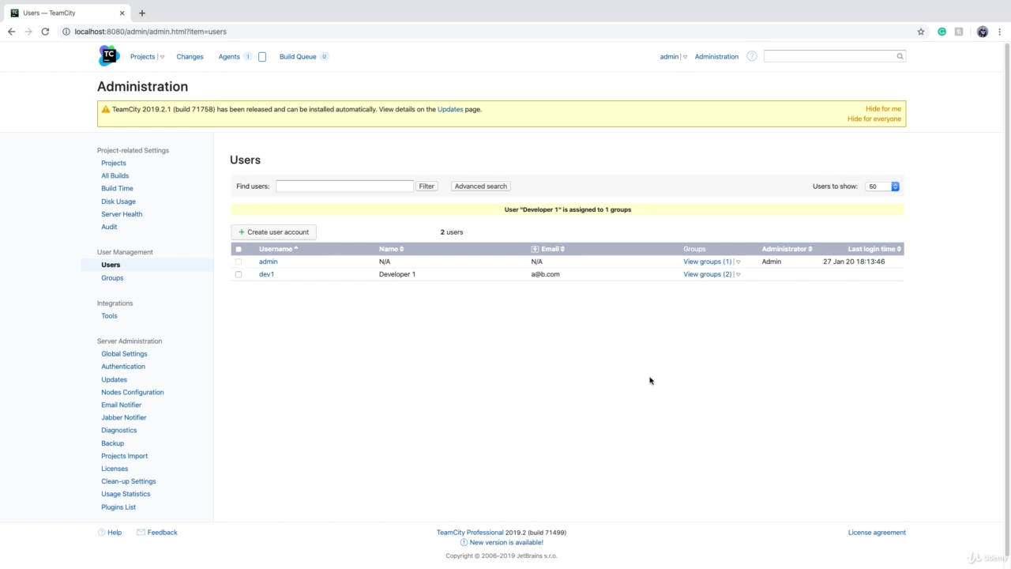
scroll(583, 399, "down", 1)
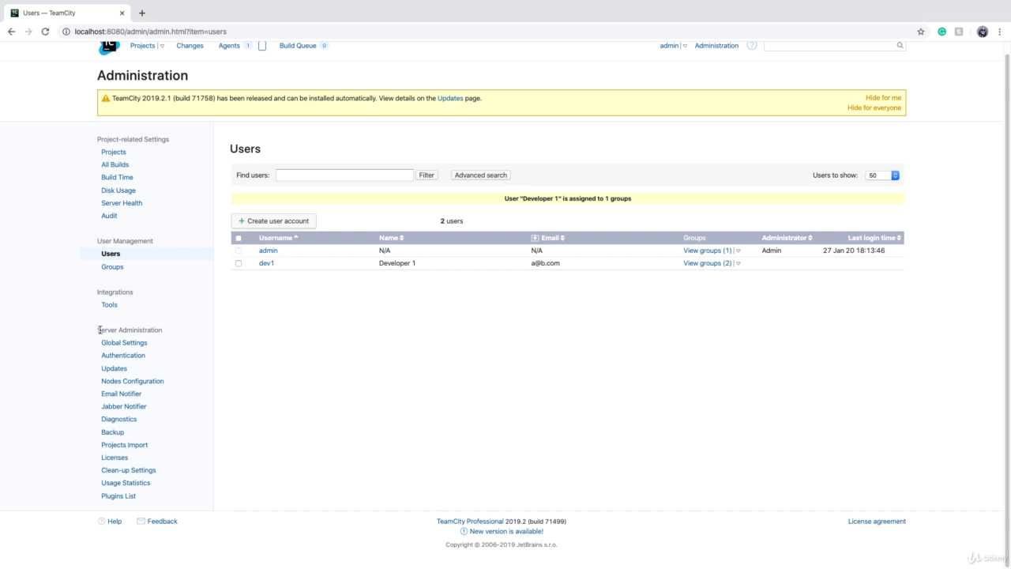
Step: Enable per-project permissions in the authentication settings and save
left_click(124, 361)
scroll(519, 397, "down", 3)
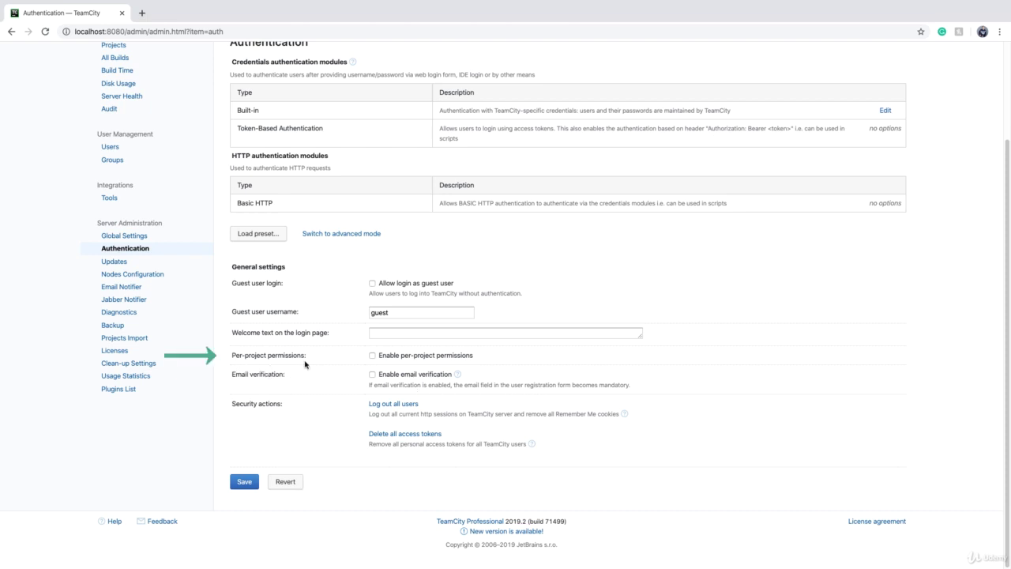
left_click(372, 358)
left_click(245, 483)
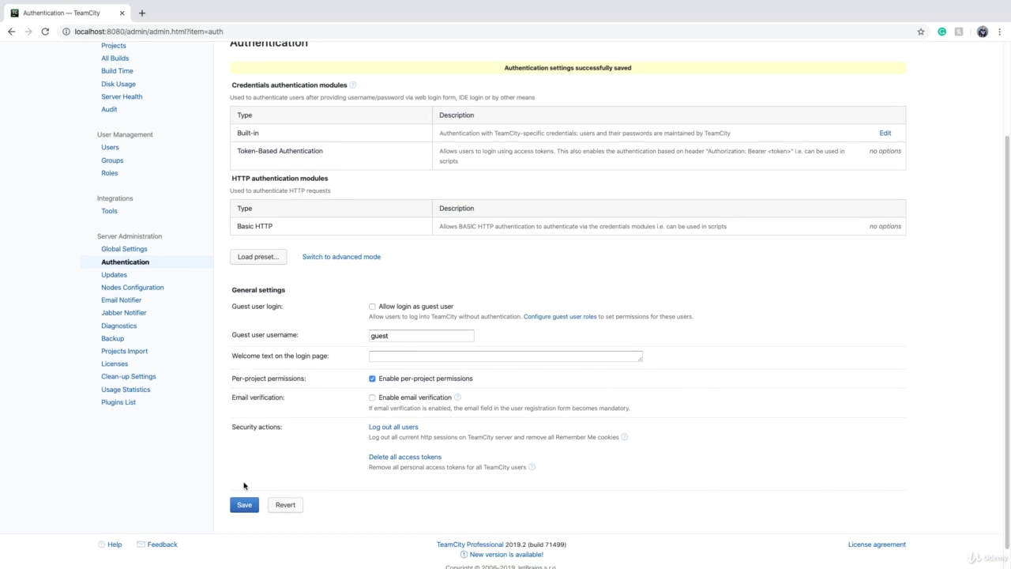
scroll(212, 279, "up", 3)
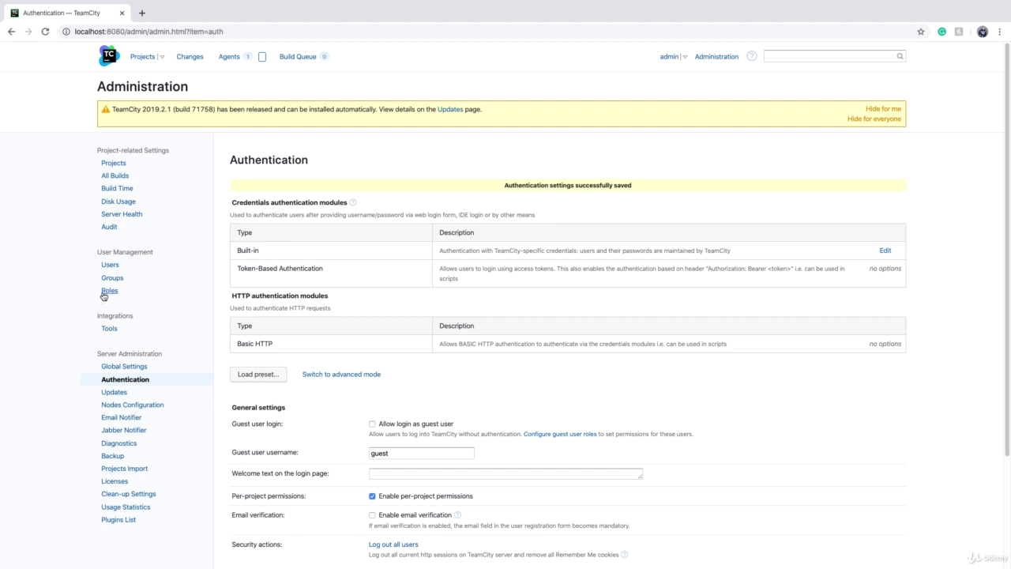
Step: View the Roles page listing Project viewer and Project developer roles
left_click(103, 292)
scroll(731, 355, "down", 5)
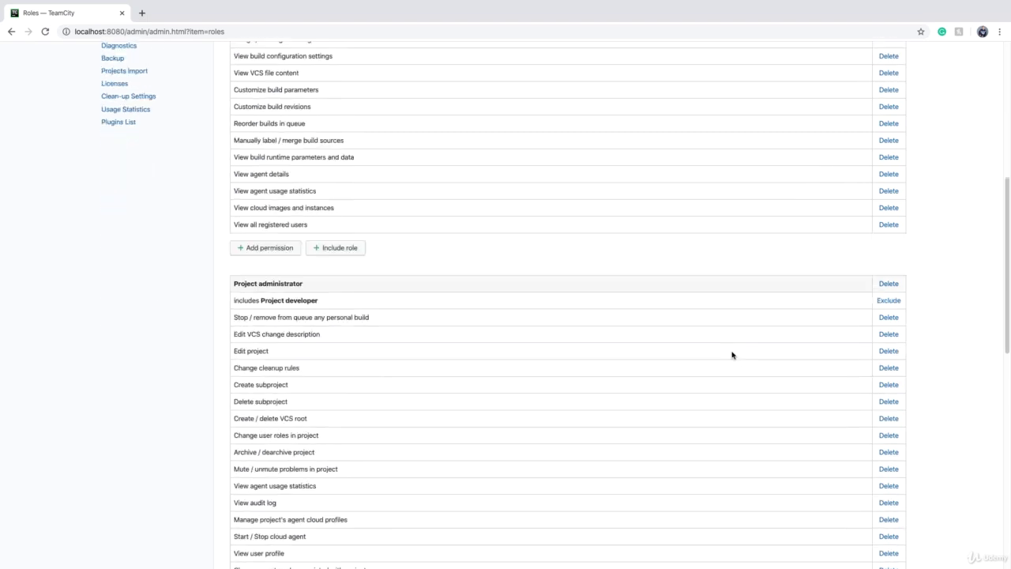
scroll(732, 354, "down", 10)
scroll(732, 355, "up", 15)
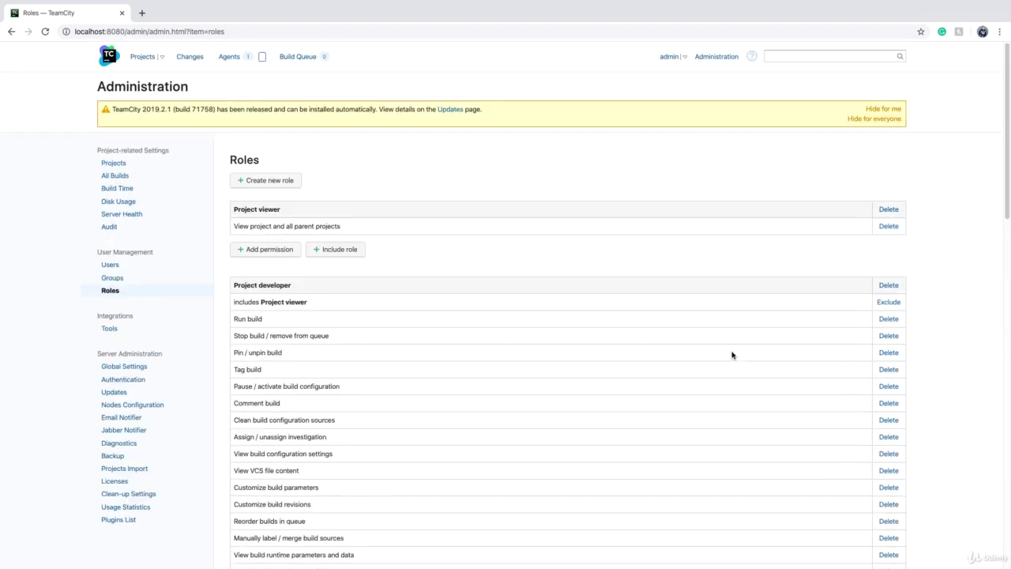
Step: Create a custom role named 'My Role'
left_click(261, 186)
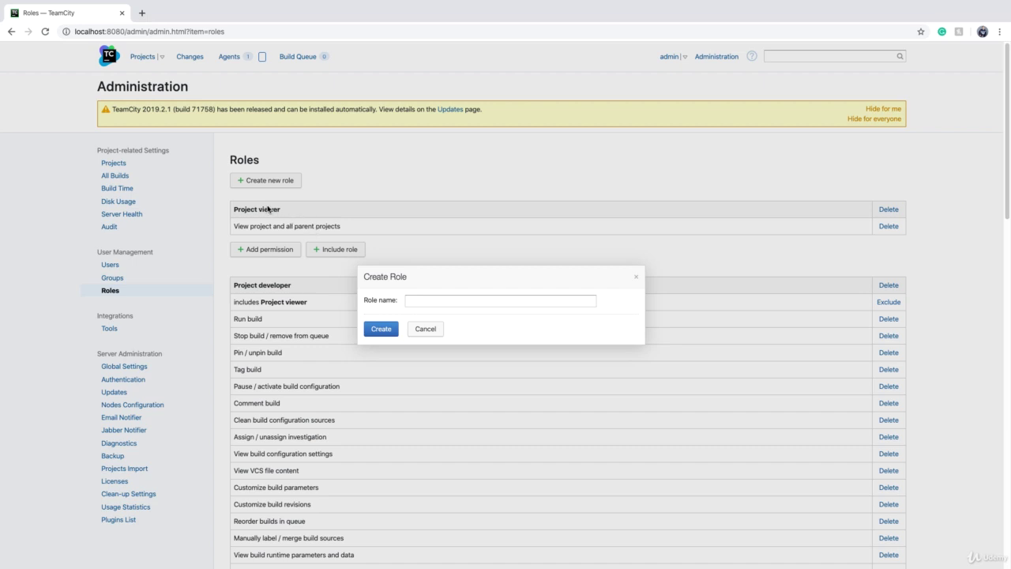
left_click(464, 303)
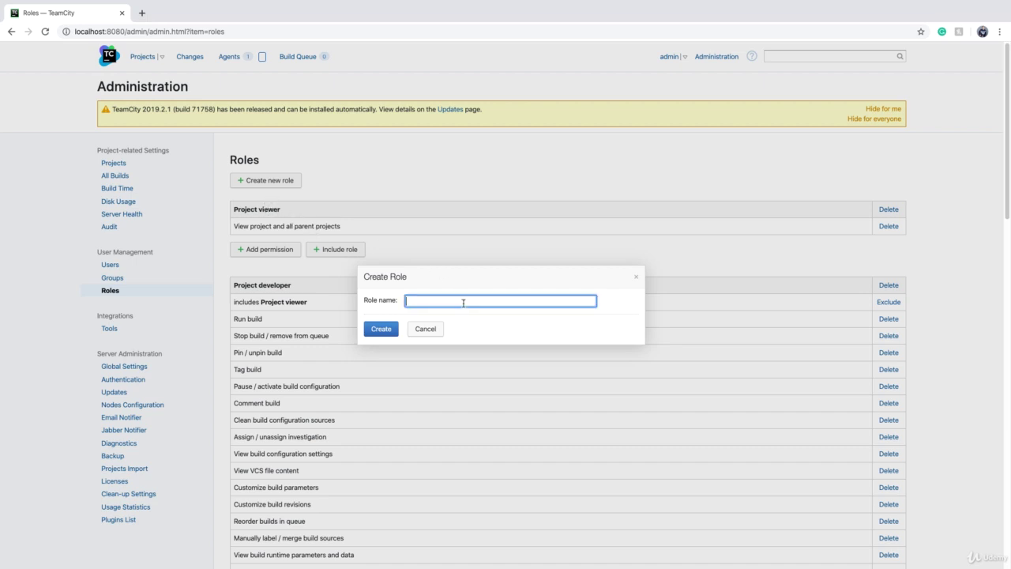
type("My Role")
left_click(381, 329)
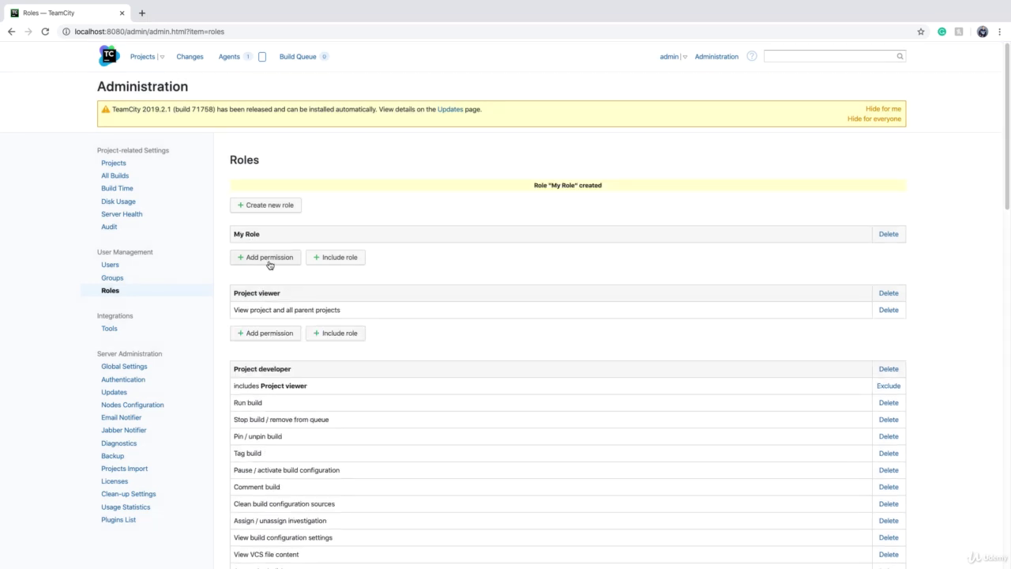
Step: Grant My Role the Run build permission
left_click(269, 261)
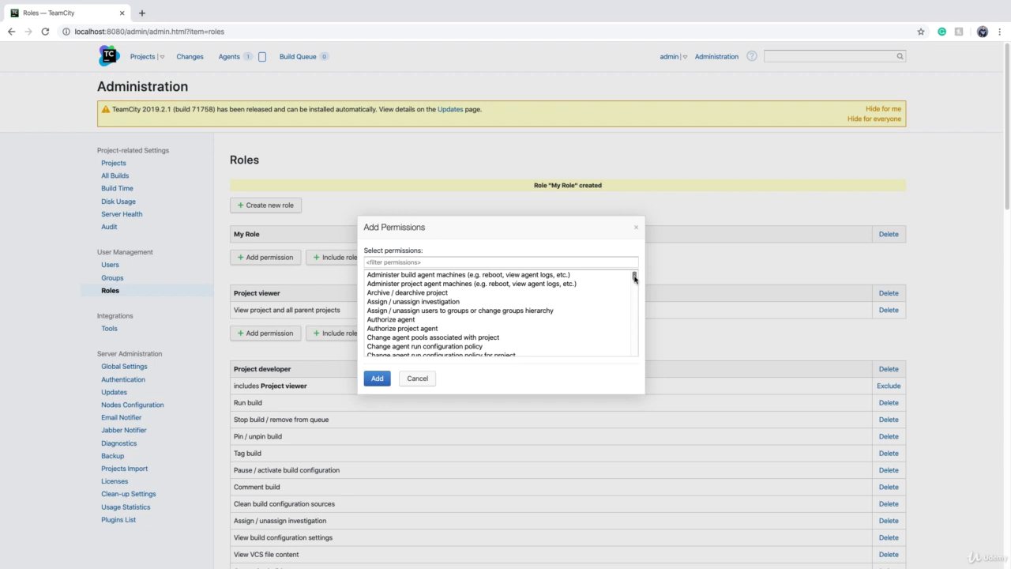
left_click_drag(633, 275, 641, 342)
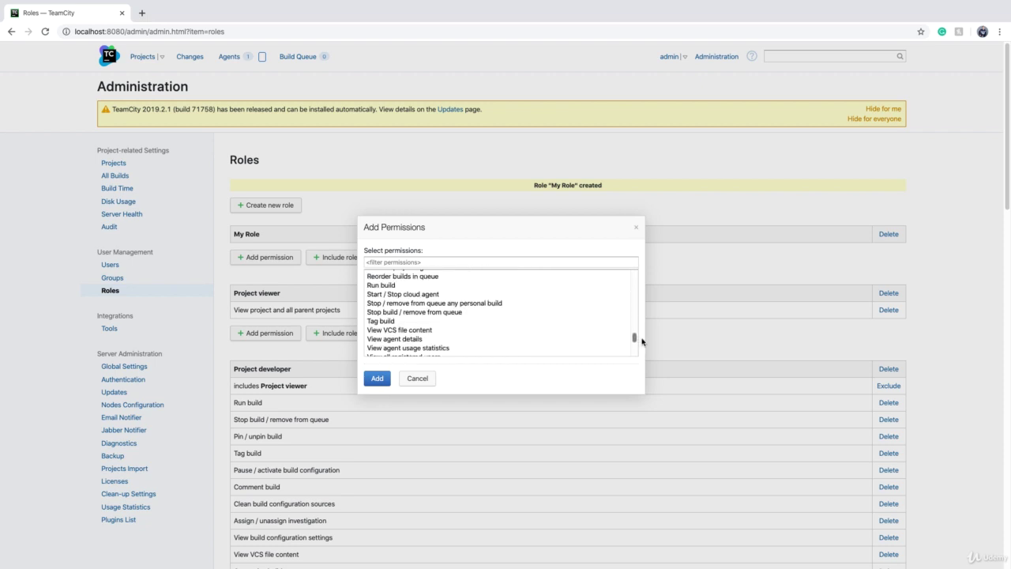
left_click(374, 298)
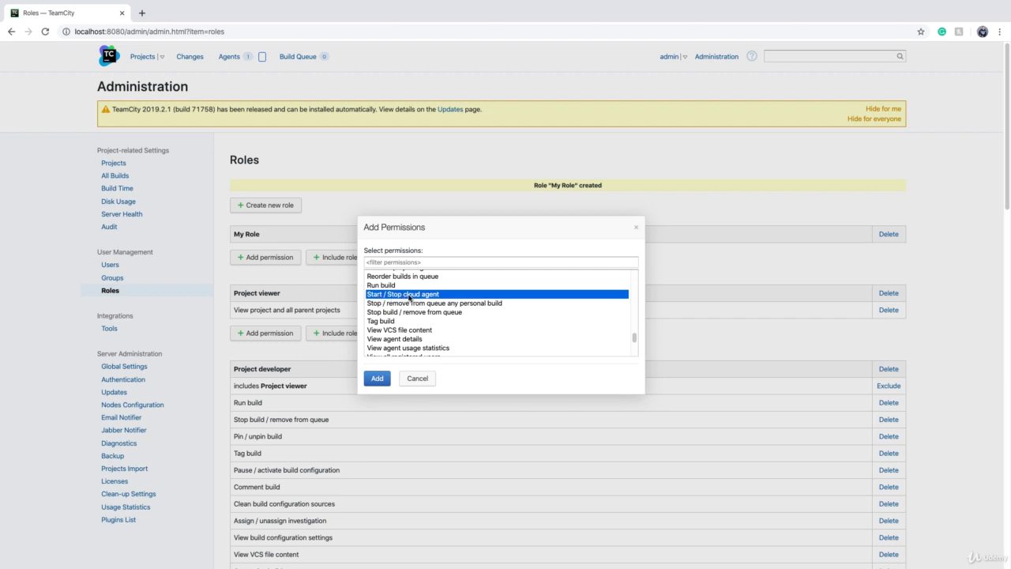
left_click(387, 286)
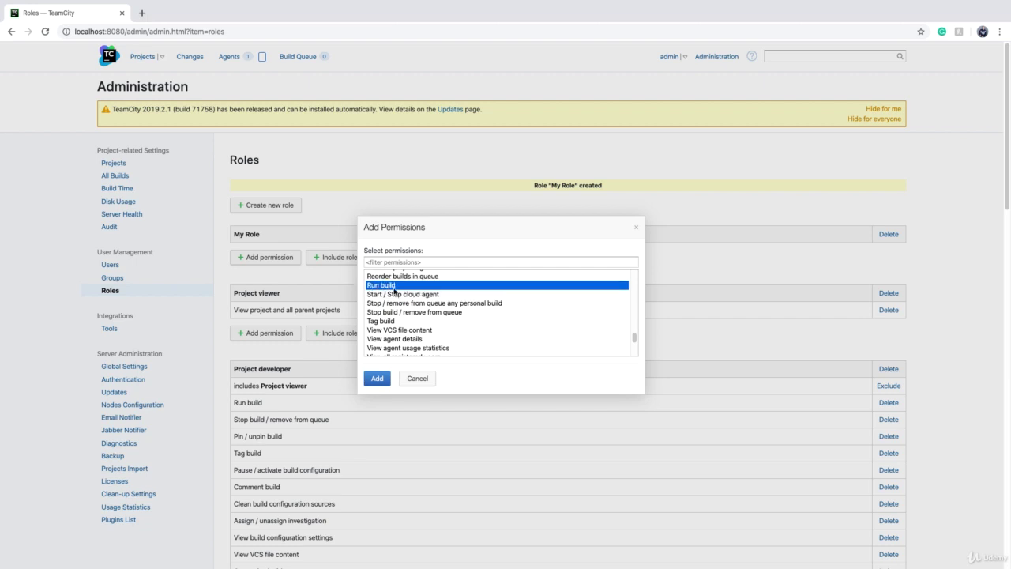
left_click(379, 378)
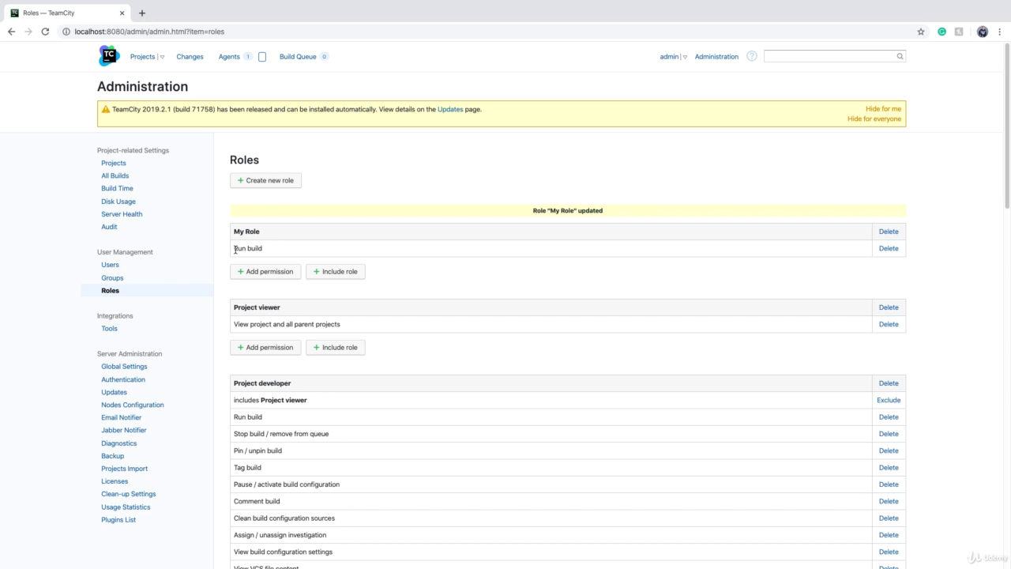
Step: Return to the Users list showing the admin and dev1 accounts
scroll(420, 393, "down", 4)
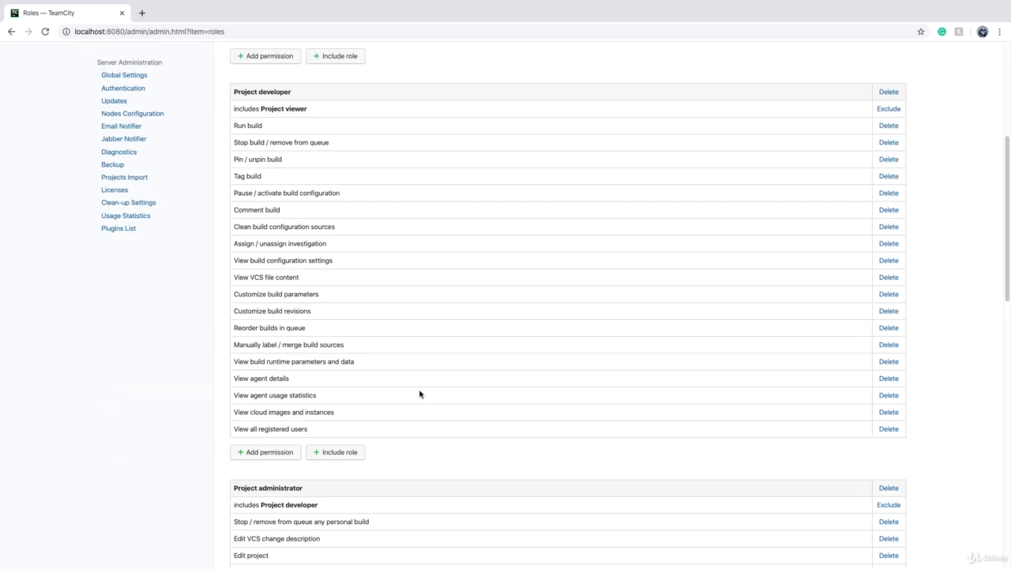
scroll(420, 393, "down", 4)
scroll(419, 394, "up", 10)
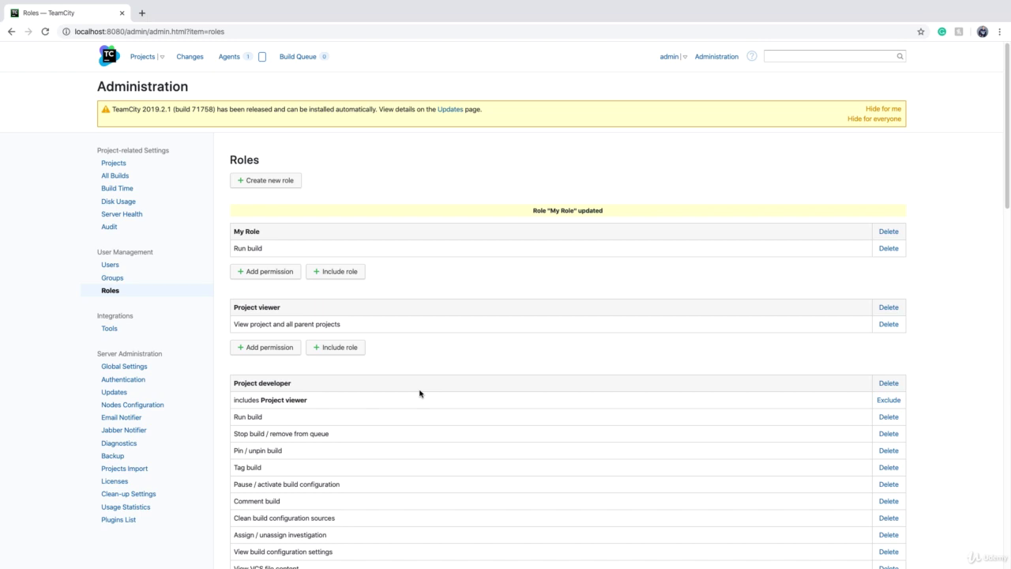
left_click(111, 266)
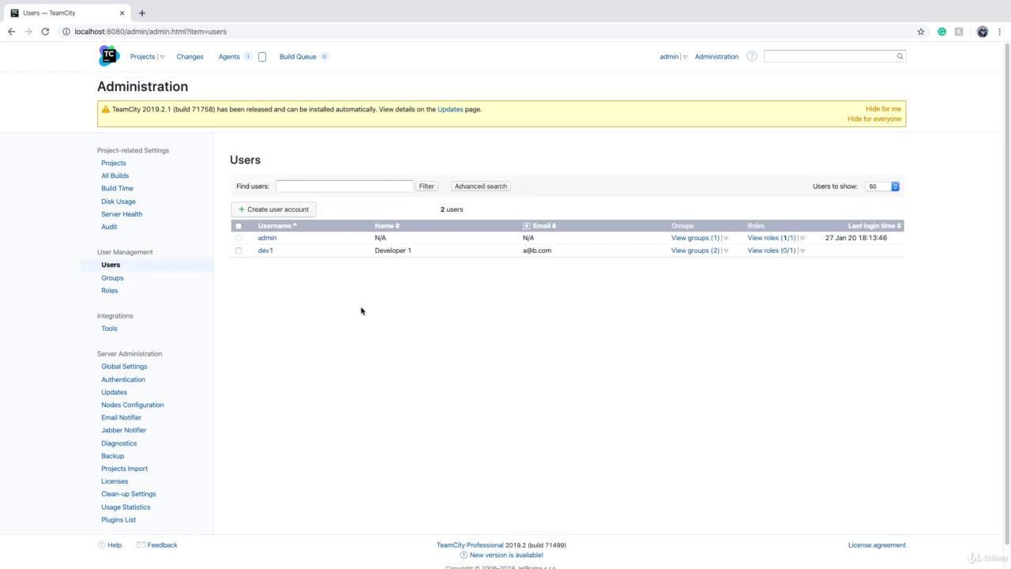
Step: Select dev1, then open the Developers group's settings from the Groups list
left_click(238, 251)
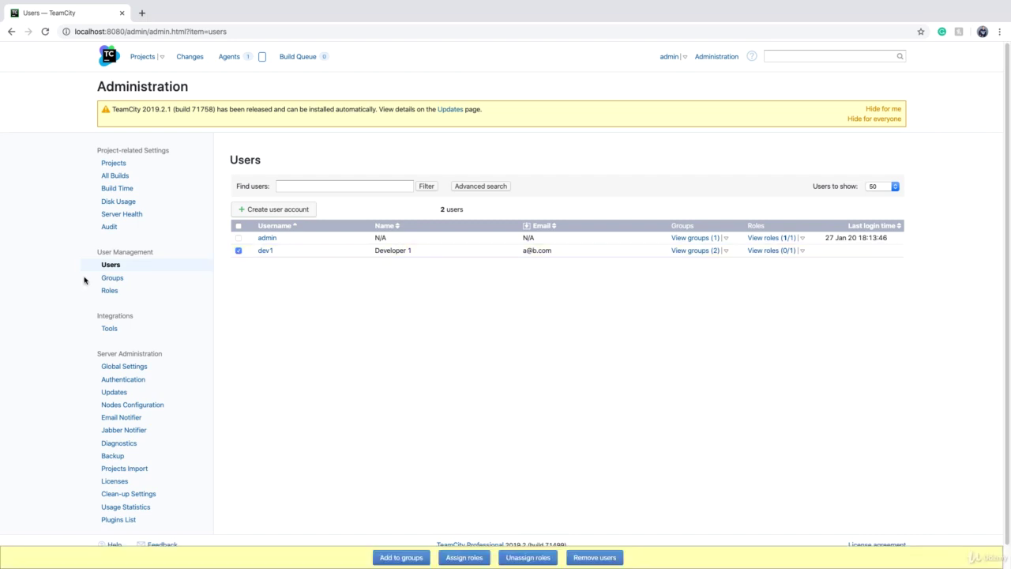
left_click(113, 278)
left_click(245, 248)
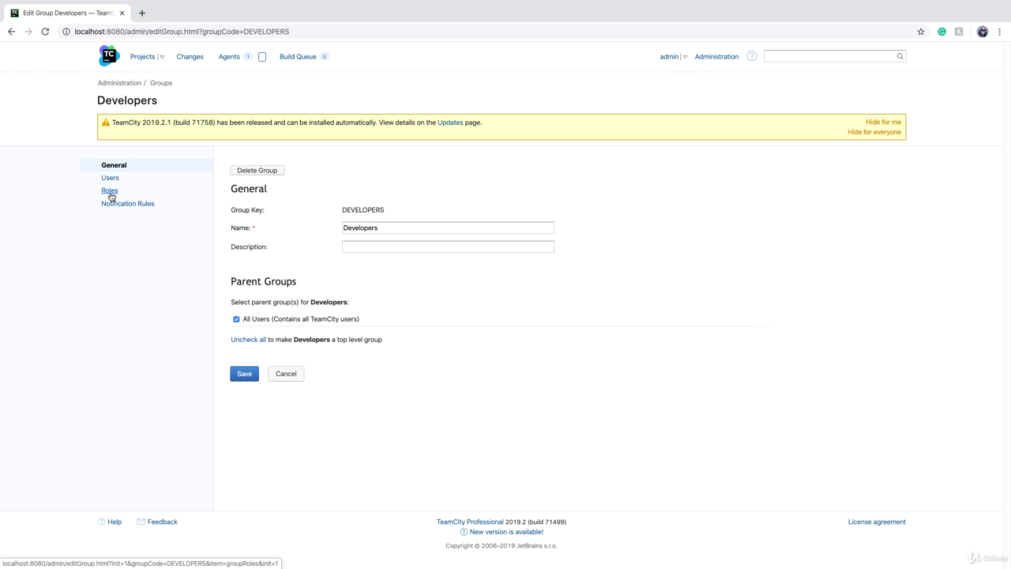
Step: Review the Developers group's roles without assigning one, then return to the Users list
left_click(110, 191)
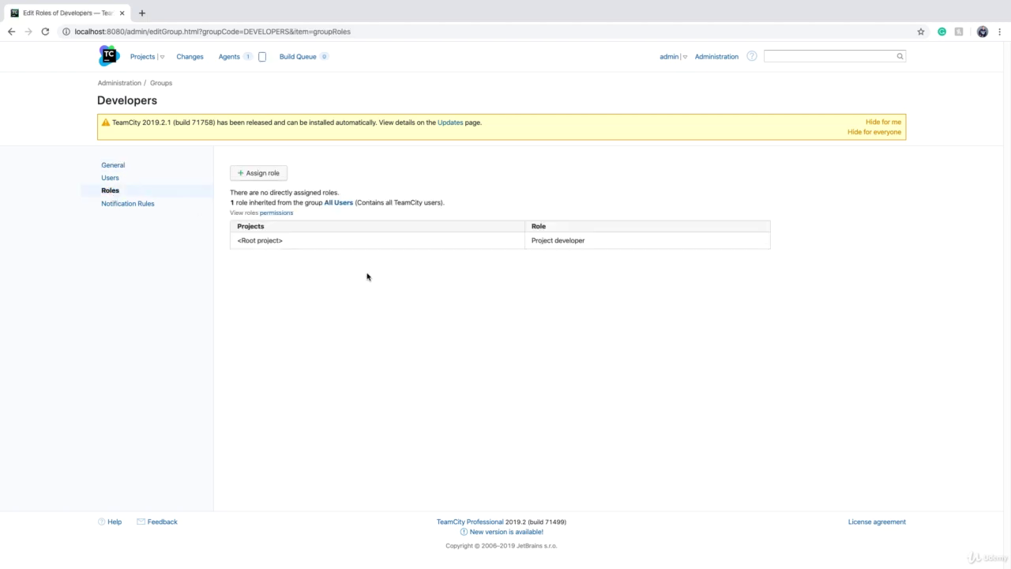
left_click(253, 175)
left_click(431, 398)
left_click(162, 83)
left_click(110, 265)
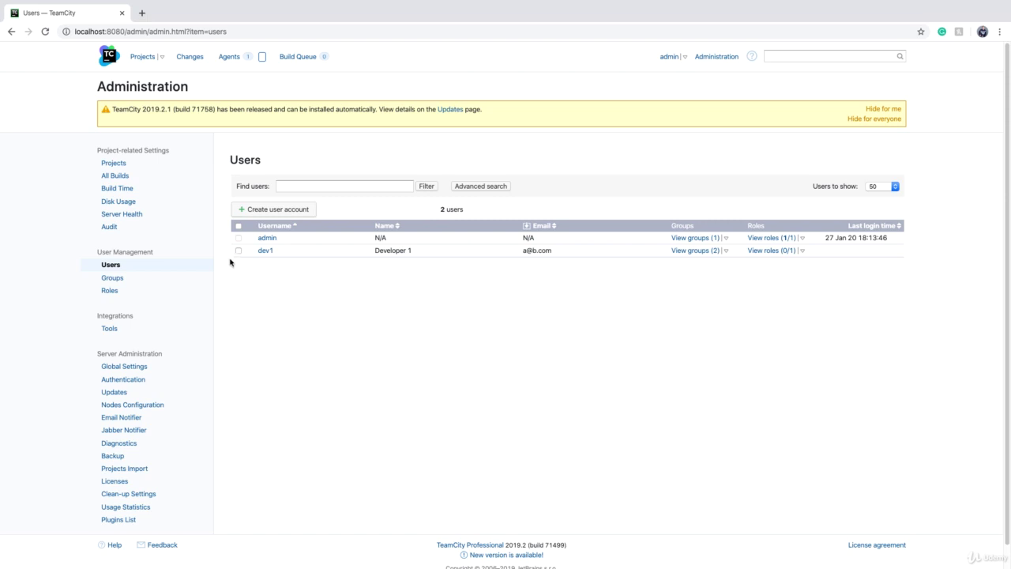
Step: Select dev1 and start assigning roles to that account
left_click(237, 250)
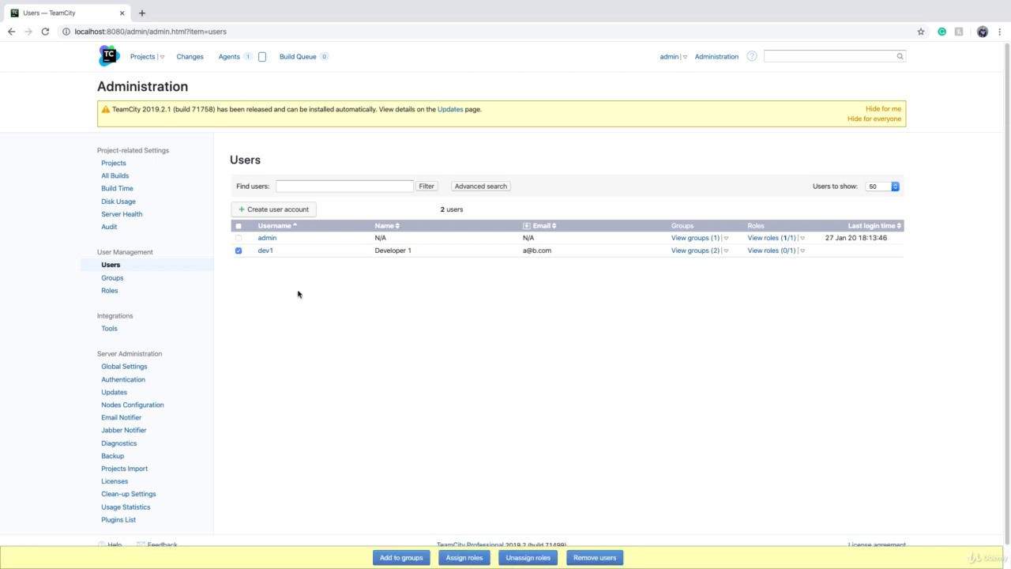
left_click(465, 558)
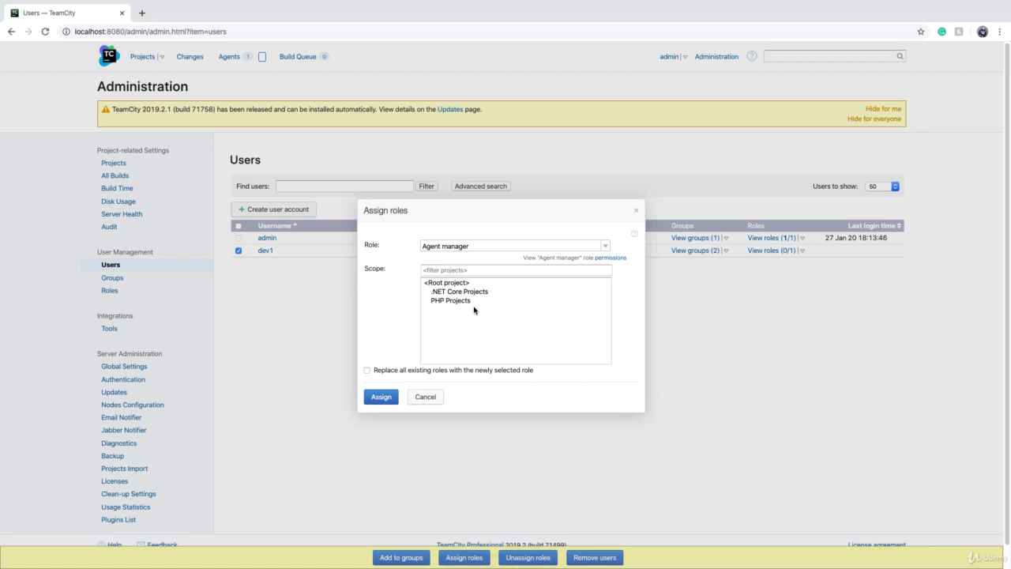
Step: Assign dev1 the Project developer role scoped to .NET Core Projects, after checking its permissions
left_click(443, 297)
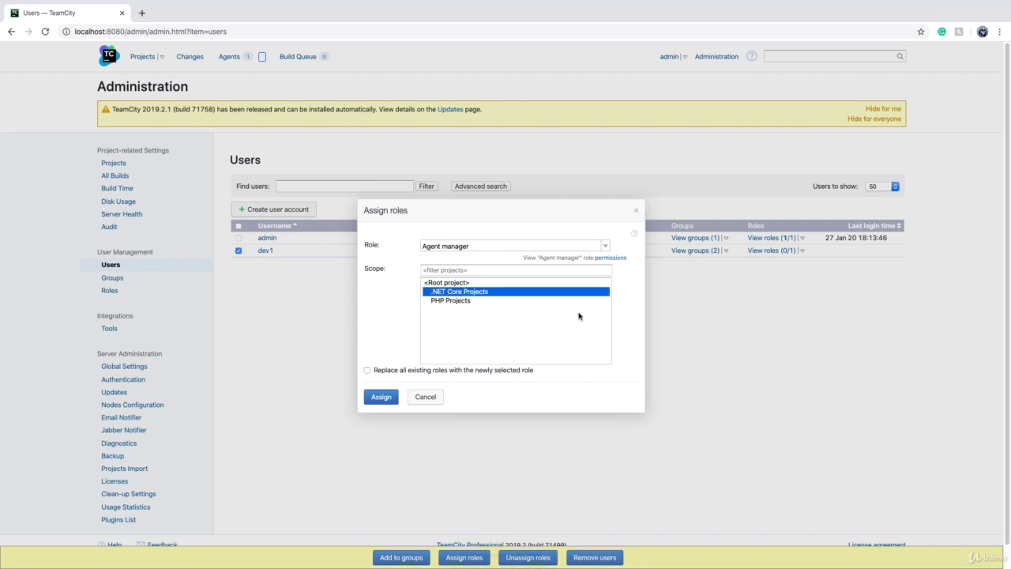
left_click(606, 245)
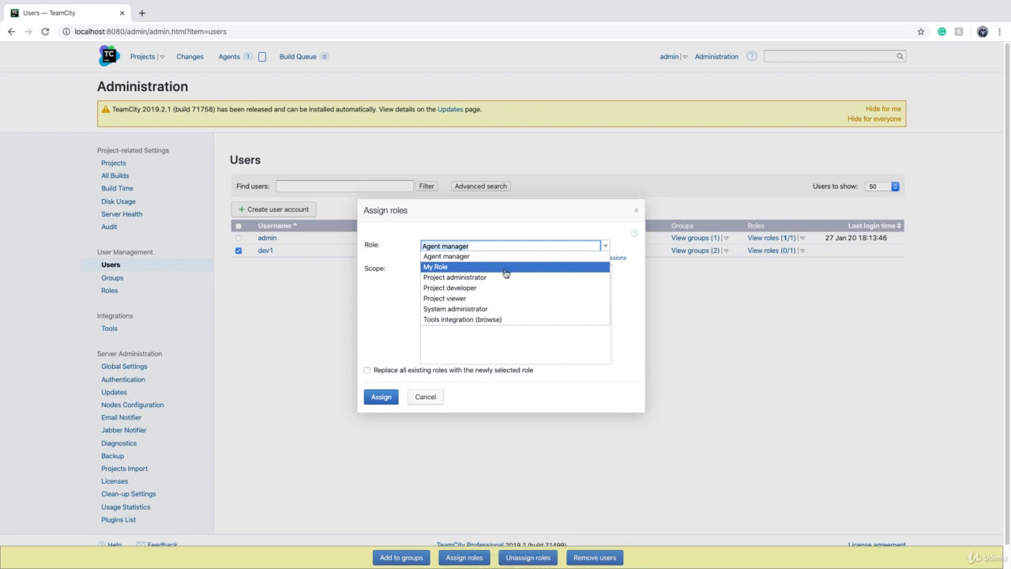
left_click(471, 289)
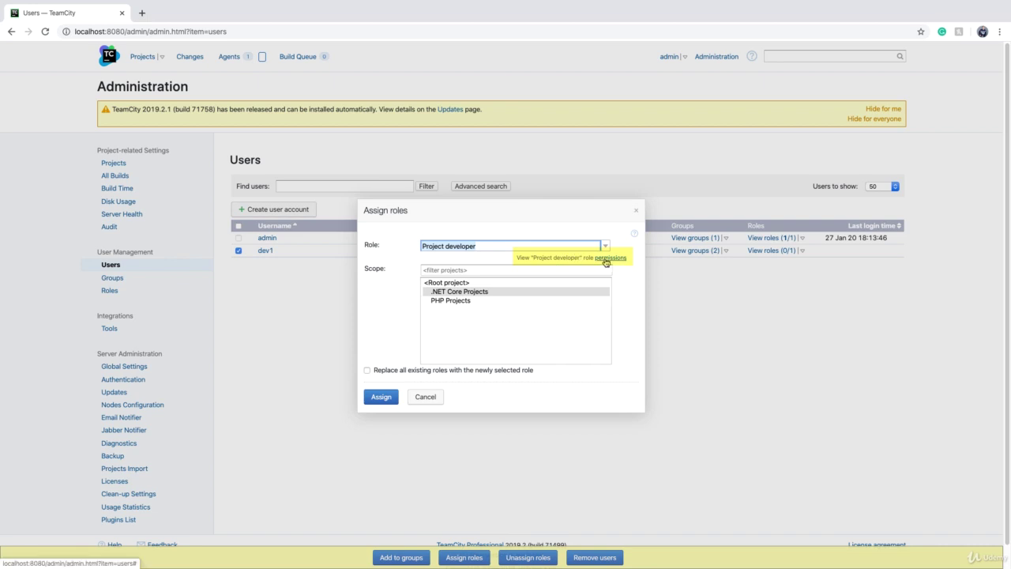
left_click(606, 259)
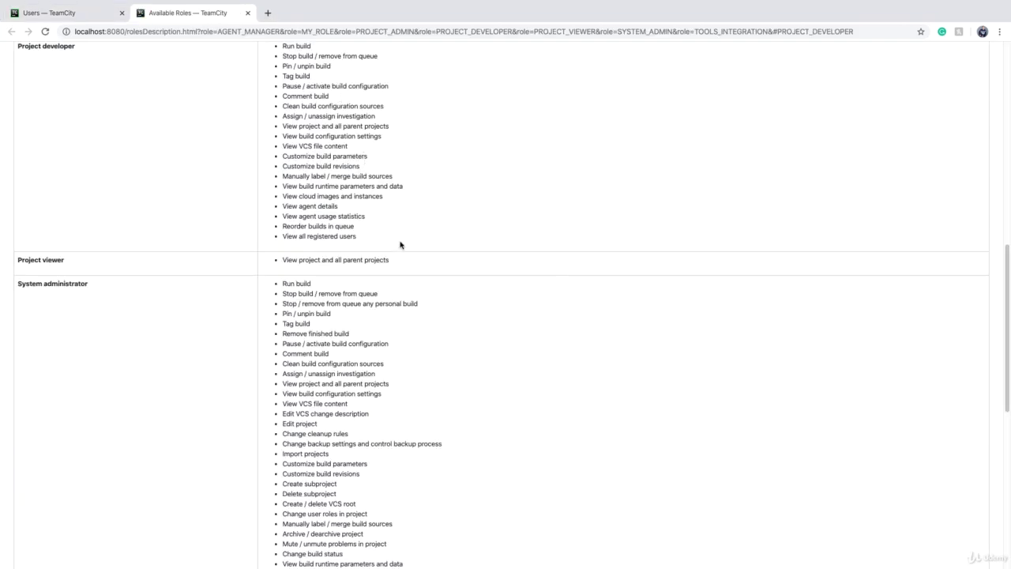
key("ctrl+w")
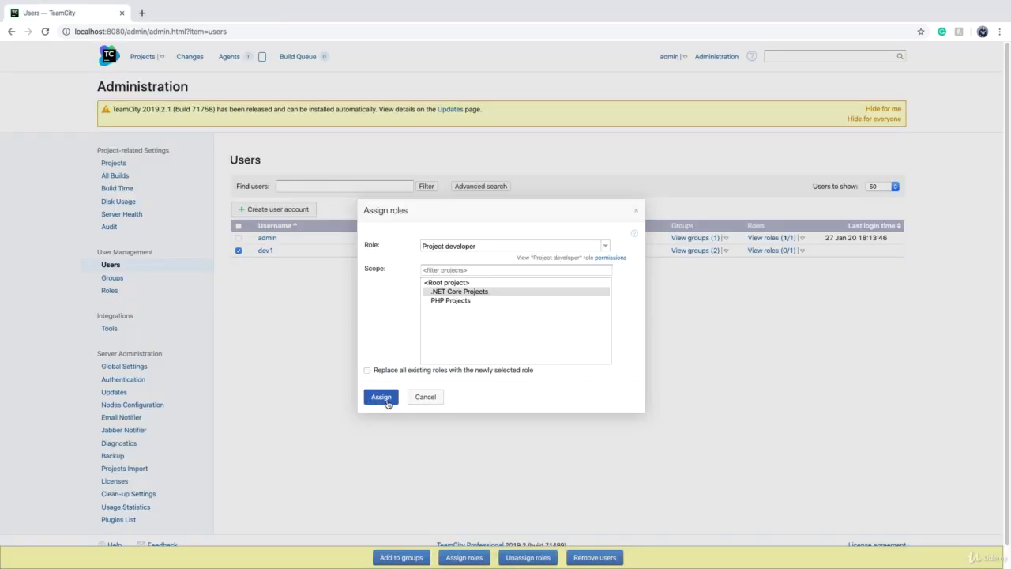
left_click(384, 399)
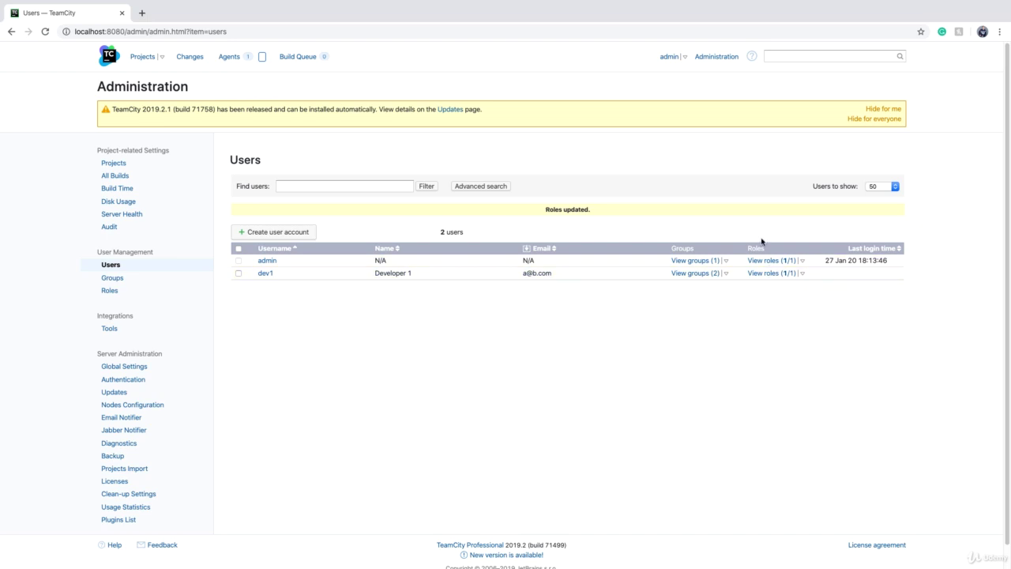
Step: Check dev1's role details, then select dev1 and start unassigning roles
left_click(803, 273)
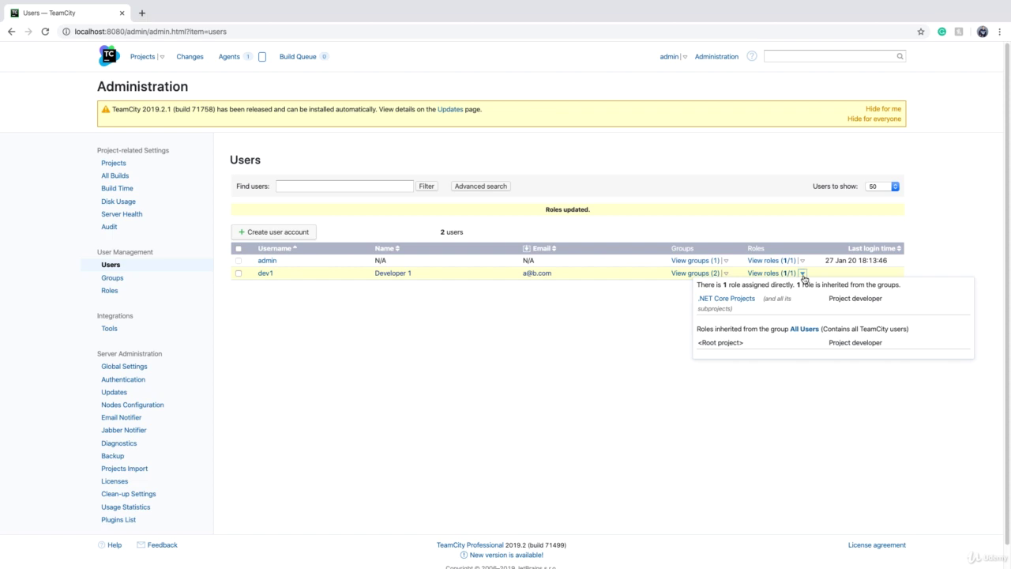
left_click(239, 273)
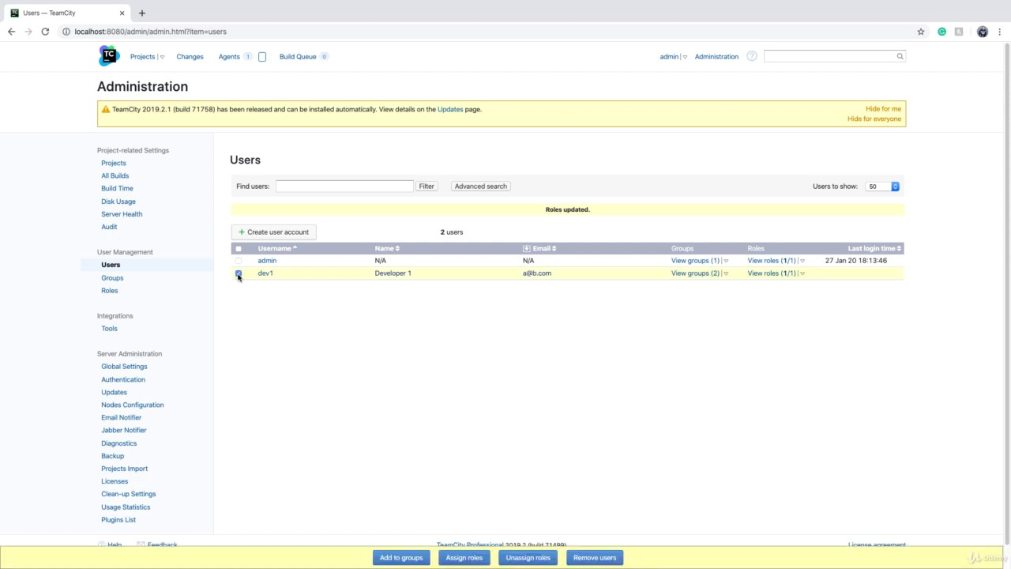
left_click(528, 558)
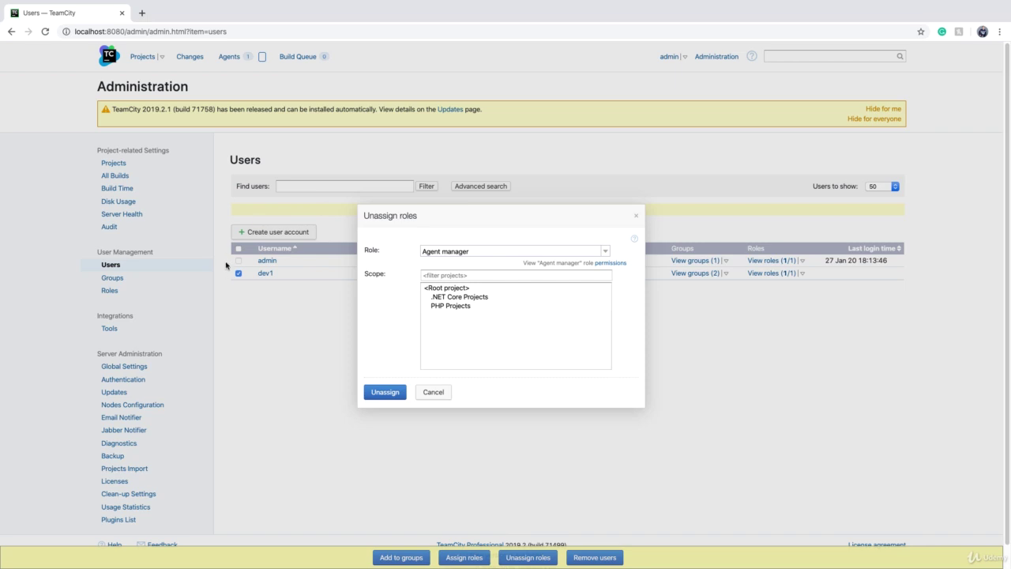
Step: Cancel role removal so dev1 keeps its one direct role
left_click(382, 392)
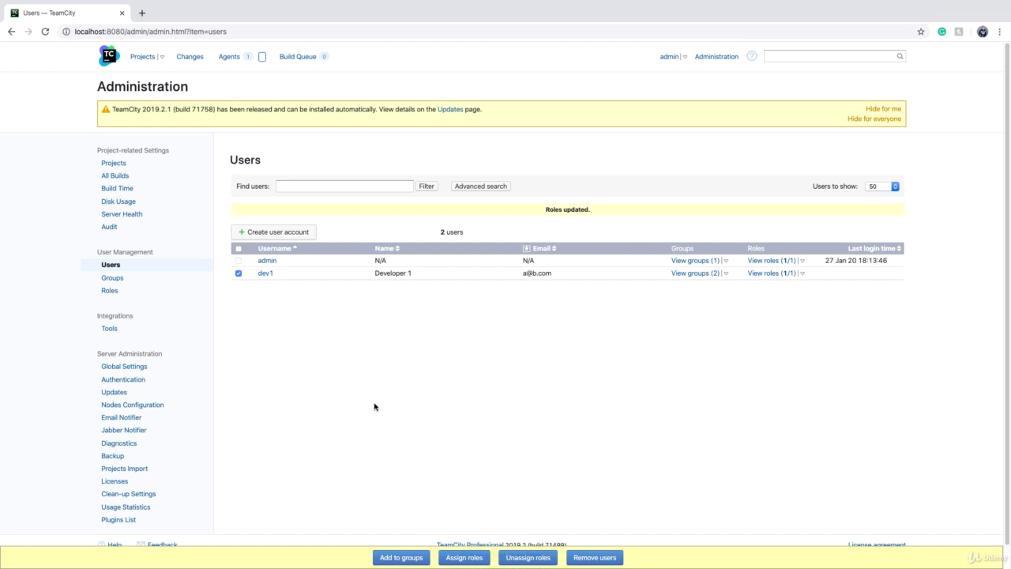
scroll(369, 411, "down", 1)
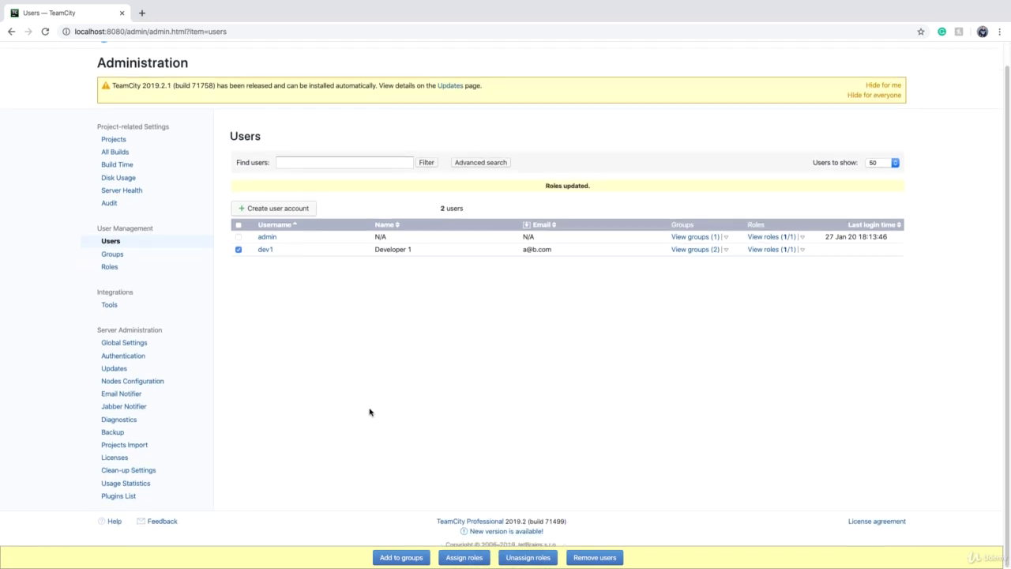
scroll(369, 412, "up", 1)
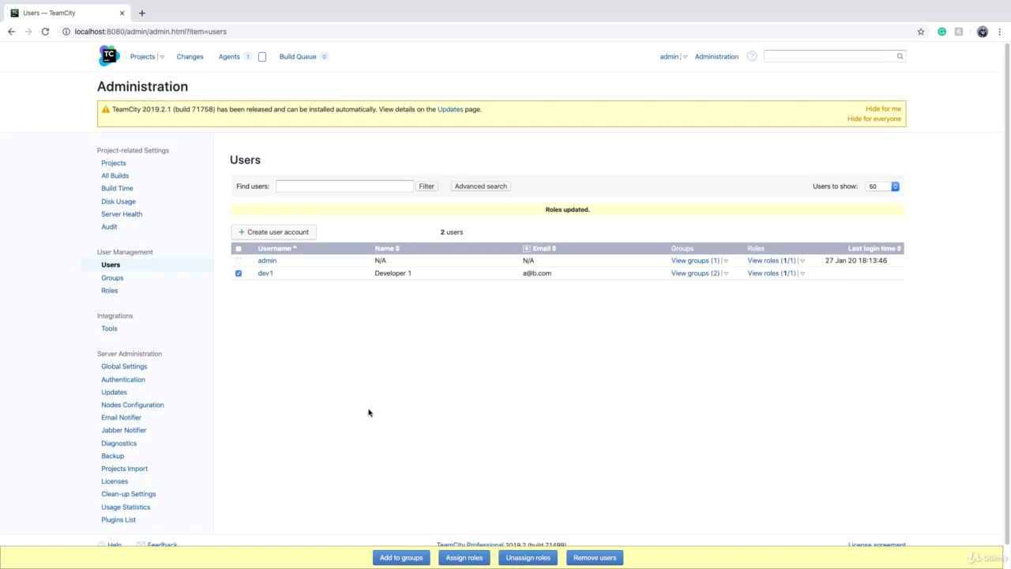